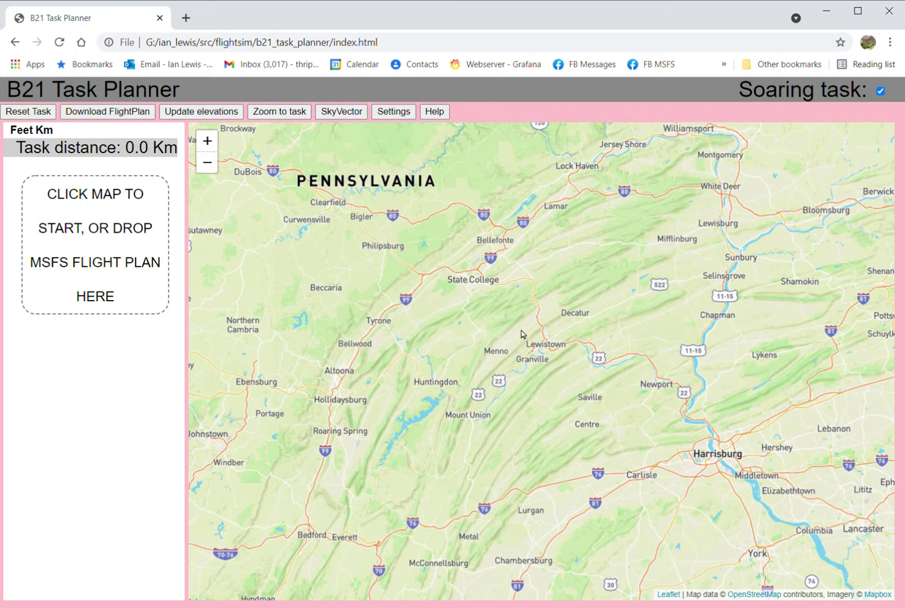
# Step: Zoom and pan the map onto the Milroy–Lewistown valley near Church Hill and Lumber City
pyautogui.moveTo(521, 334); pyautogui.dragTo(523, 354)
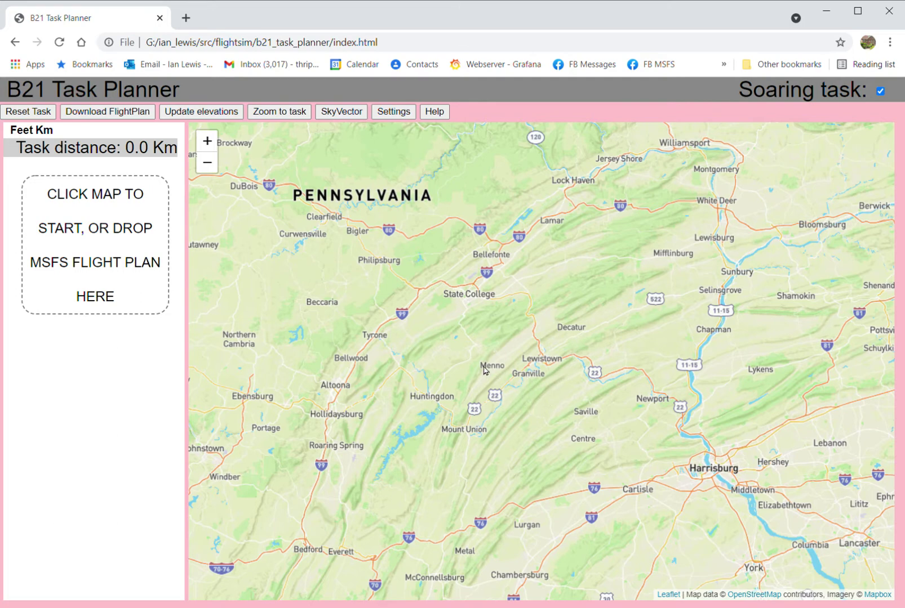
pyautogui.moveTo(453, 360); pyautogui.dragTo(459, 344)
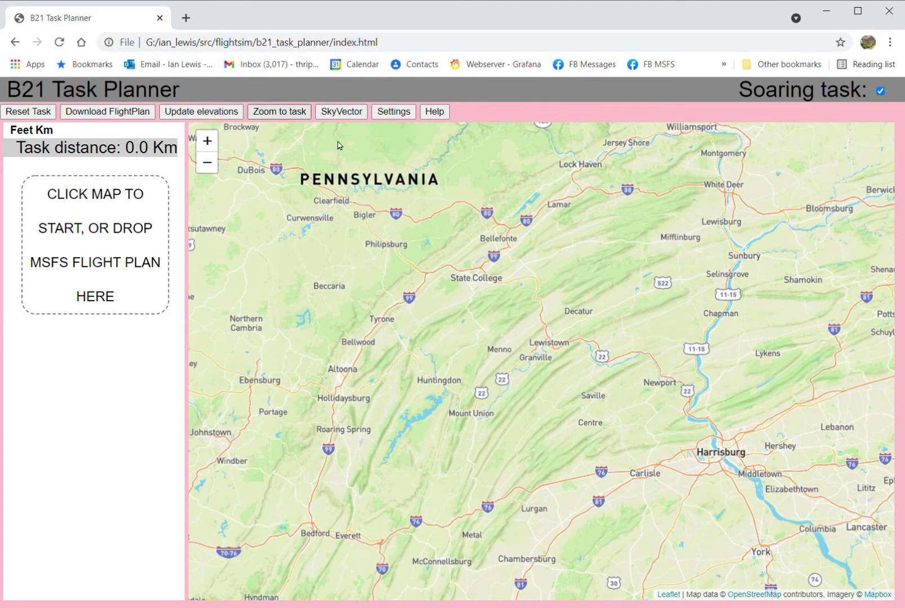
pyautogui.moveTo(424, 306); pyautogui.dragTo(440, 378)
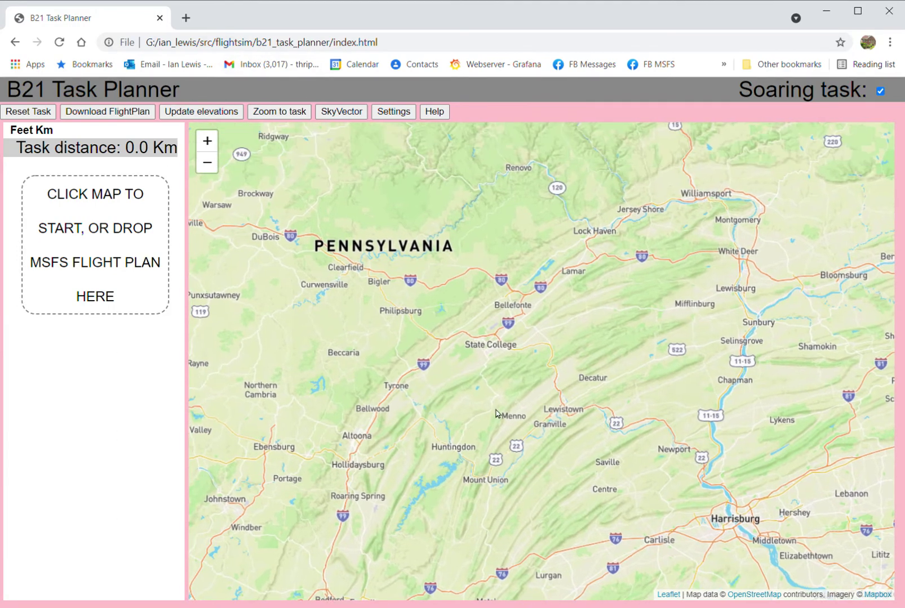
pyautogui.moveTo(487, 414); pyautogui.dragTo(485, 342)
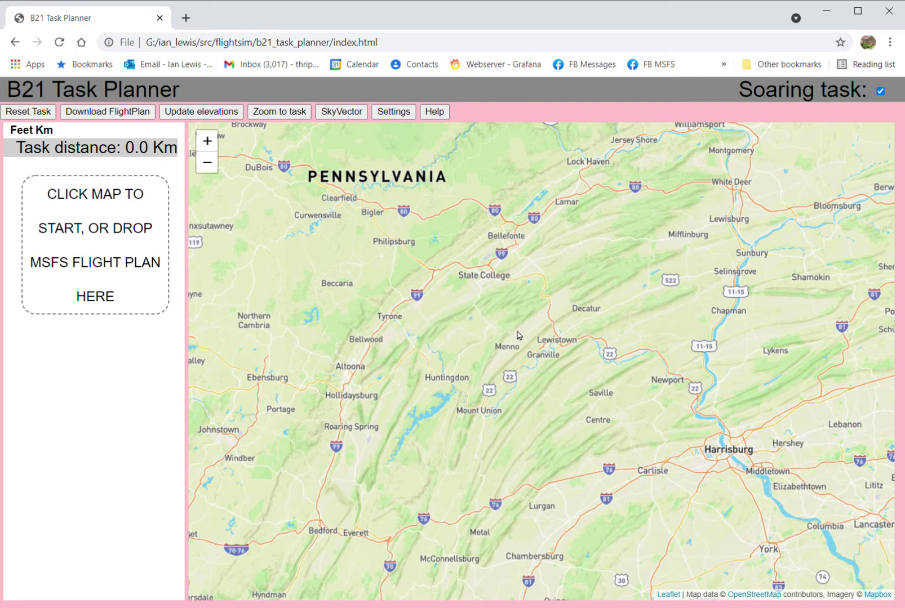
pyautogui.scroll(4, 544, 338)
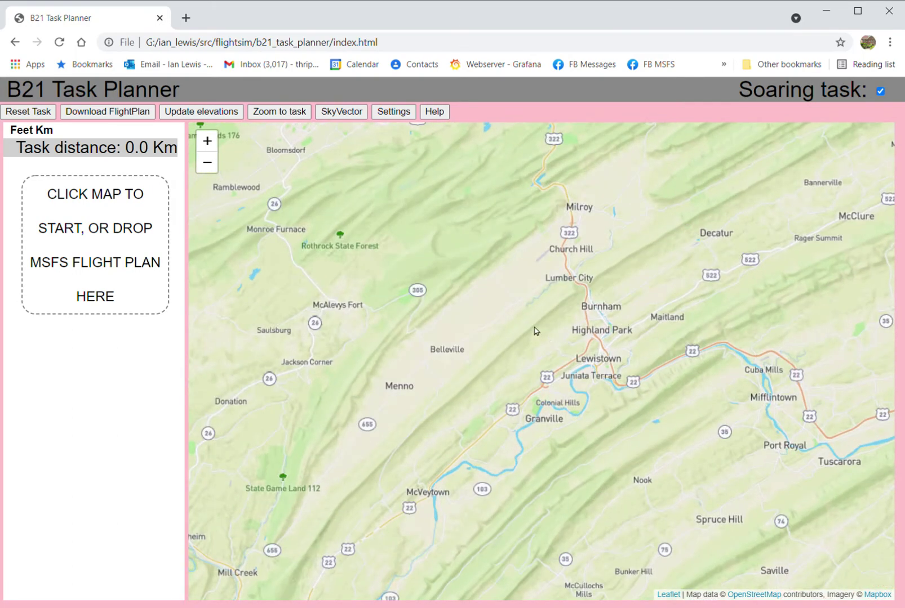
pyautogui.scroll(-1, 537, 310)
pyautogui.scroll(1, 460, 360)
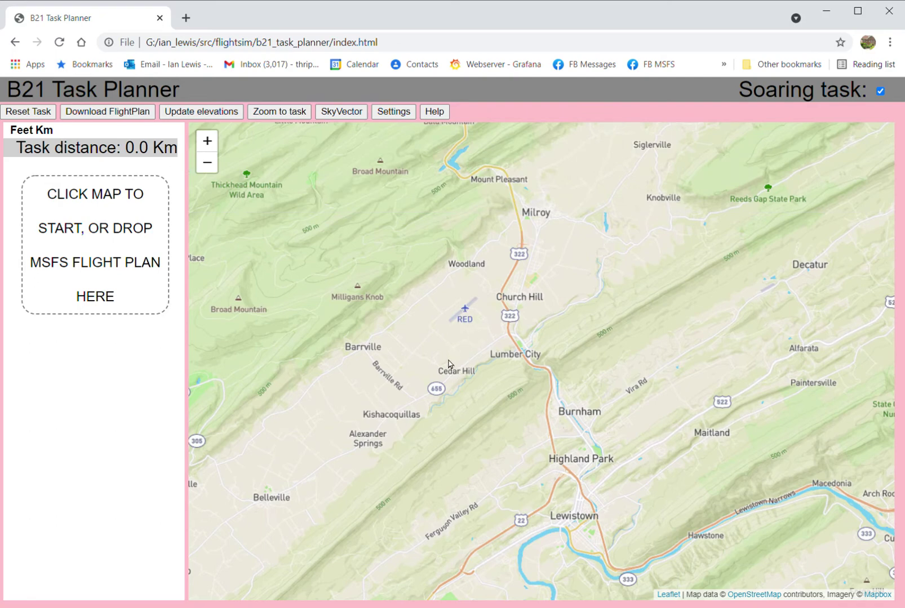
pyautogui.moveTo(448, 359); pyautogui.dragTo(511, 397)
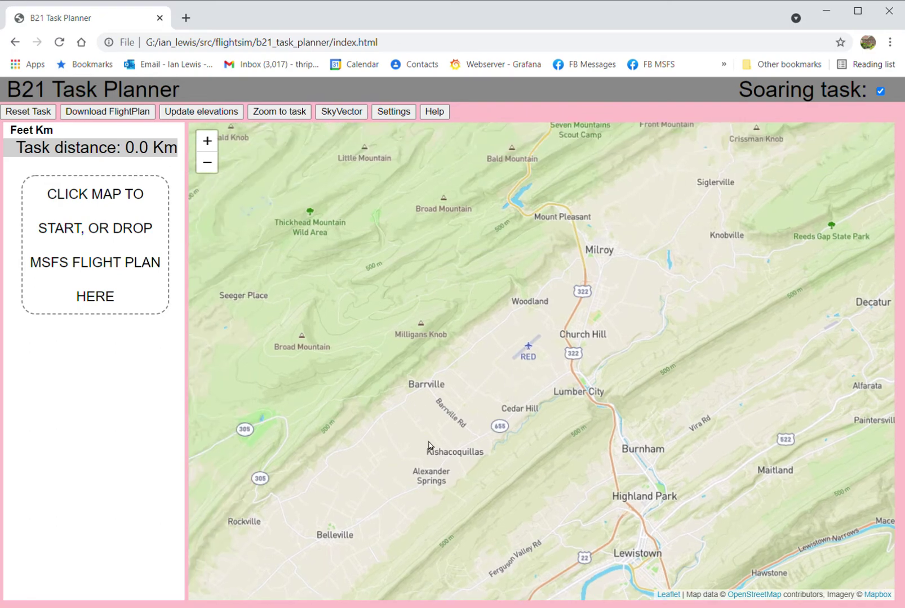
pyautogui.scroll(-1, 437, 414)
pyautogui.moveTo(437, 414); pyautogui.dragTo(552, 317)
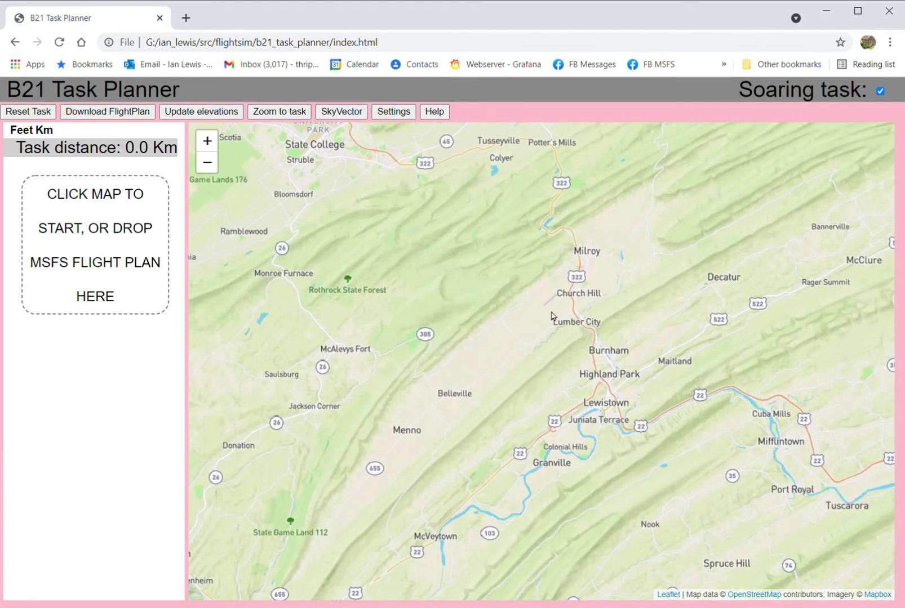
# Step: Place five waypoints from the Church Hill airfield via Menno and Bald Eagle State Forest back to start
pyautogui.click(555, 301)
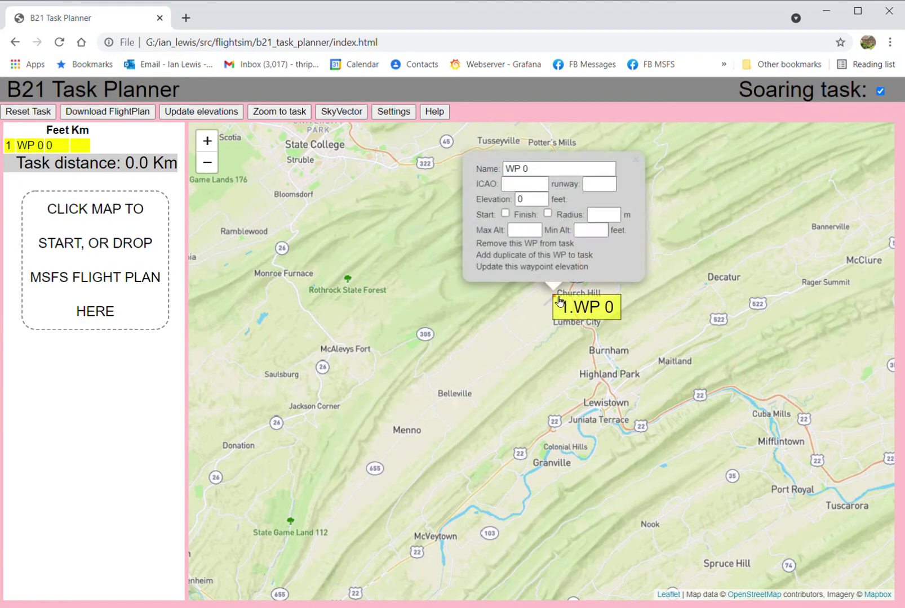
pyautogui.click(324, 591)
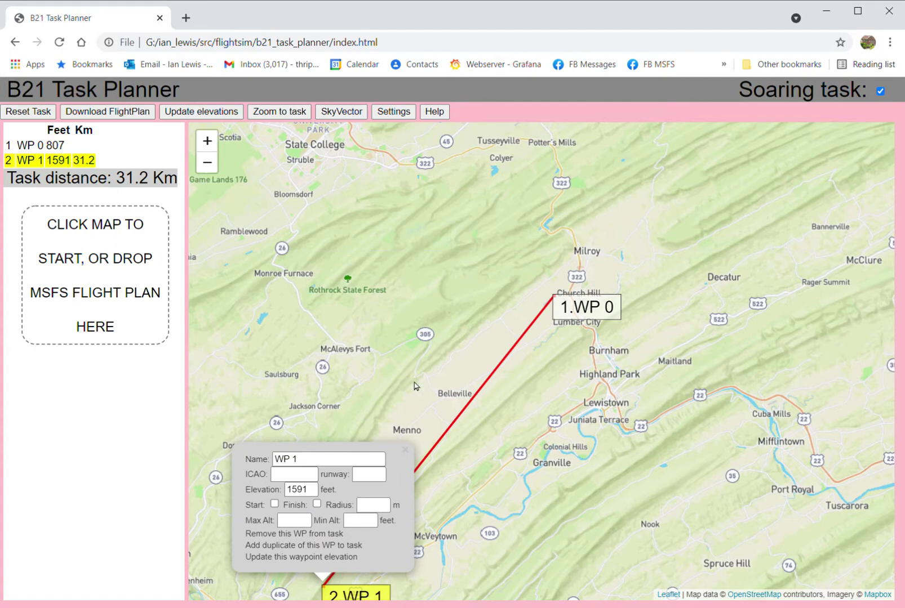
pyautogui.click(414, 387)
pyautogui.moveTo(820, 233); pyautogui.dragTo(495, 398)
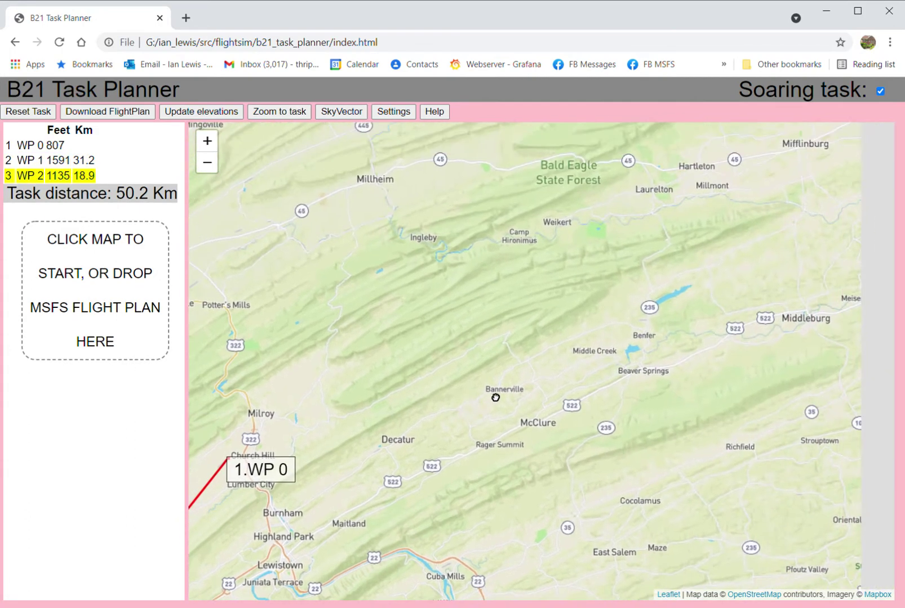
pyautogui.click(778, 217)
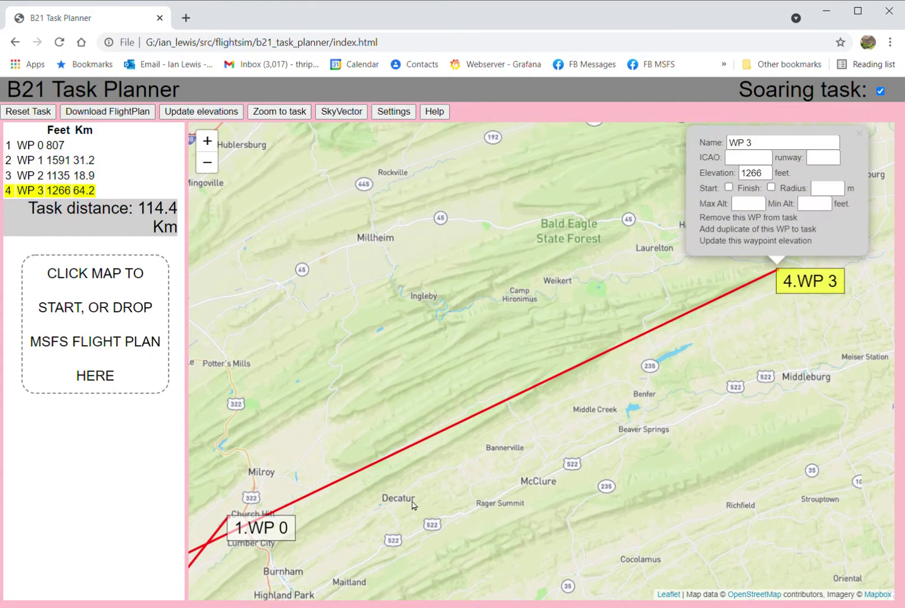
pyautogui.moveTo(394, 525); pyautogui.dragTo(549, 441)
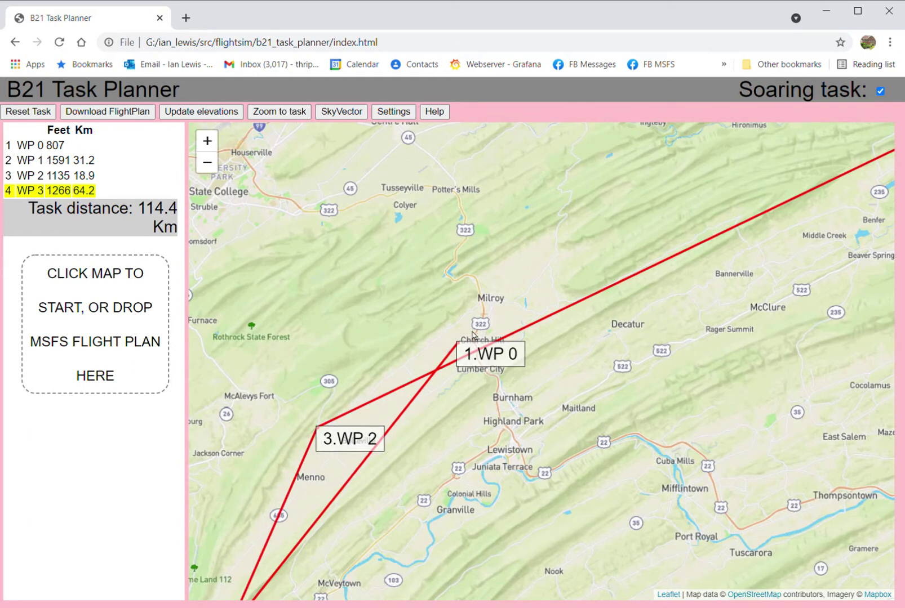
pyautogui.click(473, 334)
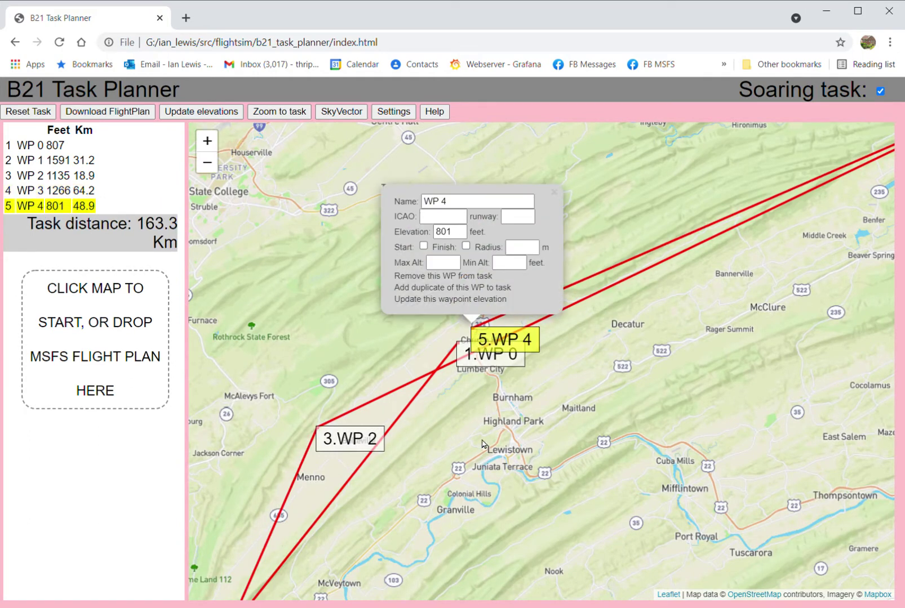
# Step: Review the WP 0 and WP 4 waypoint details and close them again
pyautogui.click(554, 193)
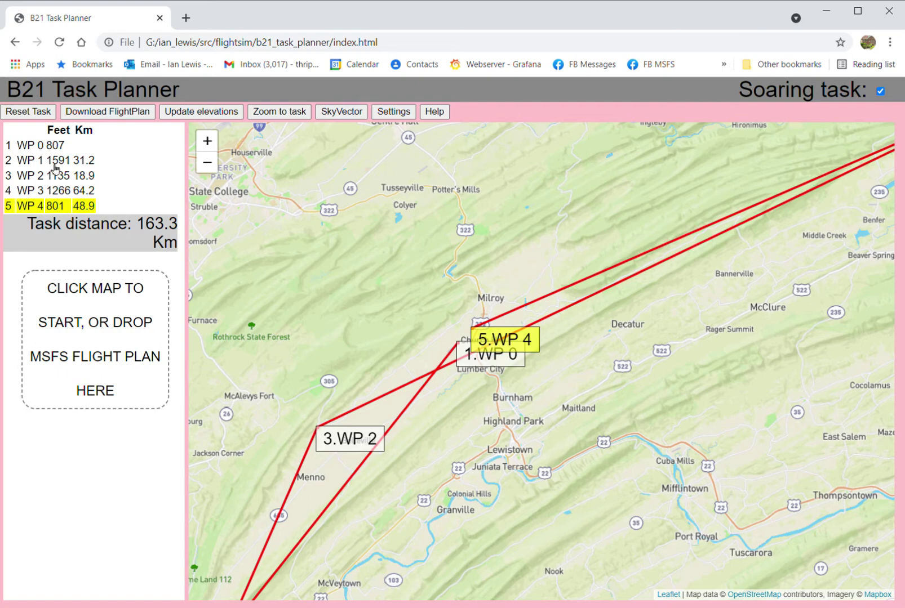
pyautogui.click(48, 147)
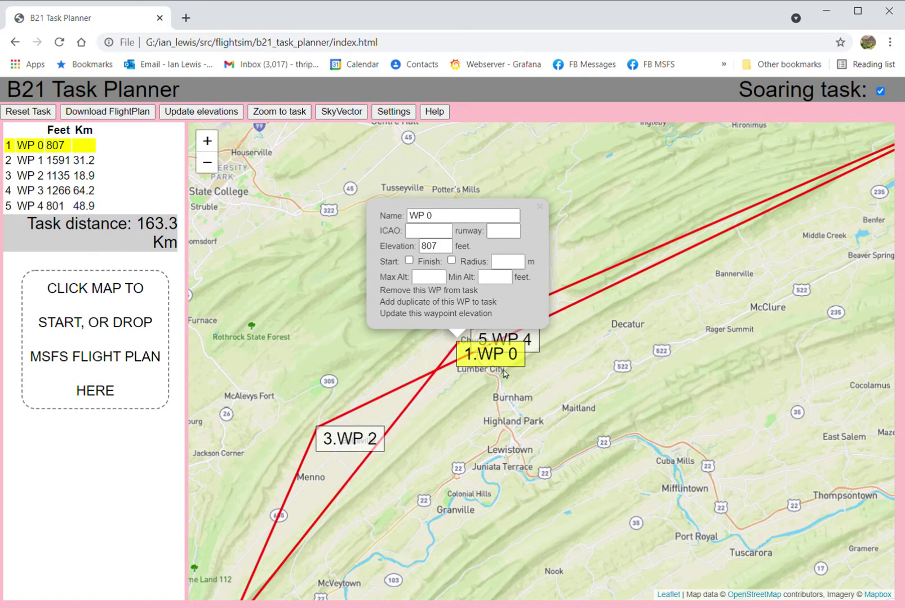
pyautogui.click(72, 206)
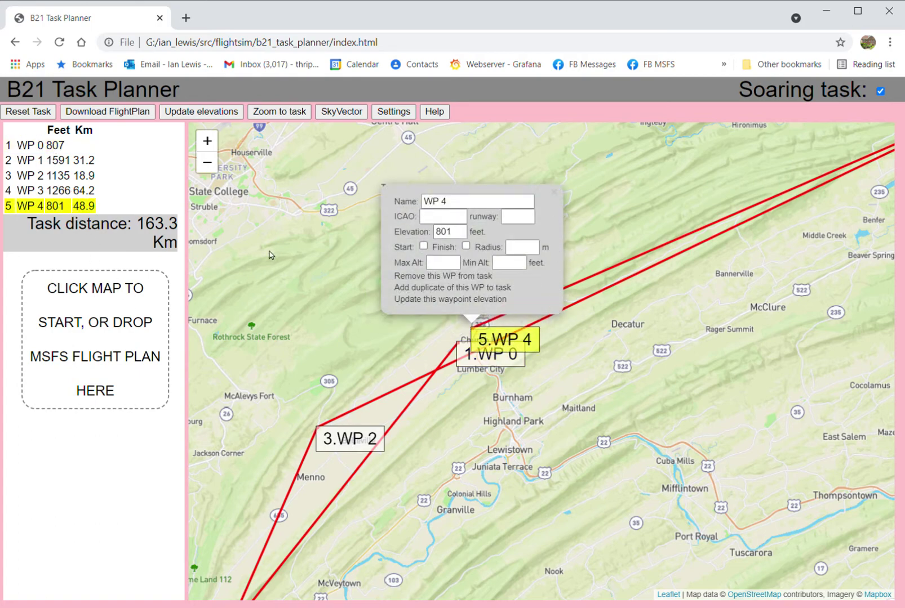
pyautogui.click(554, 192)
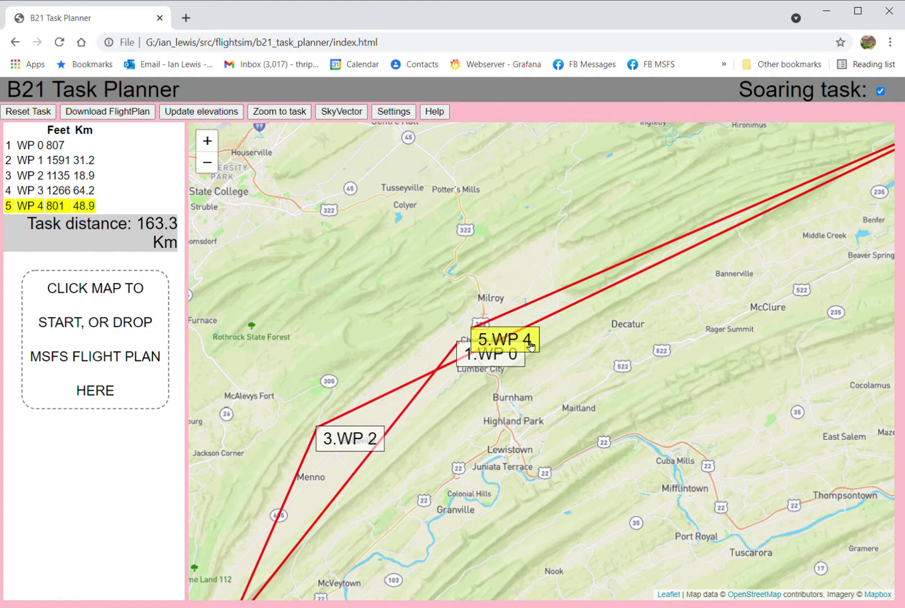
pyautogui.click(47, 147)
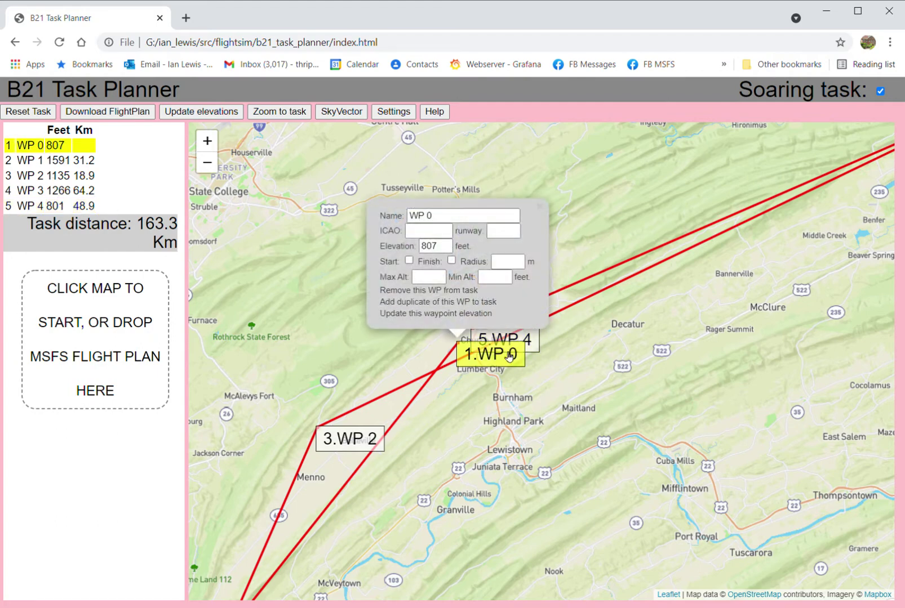
pyautogui.click(540, 209)
# Step: Check WP 1's details, then insert a new turnpoint on the route at Jackson Corner
pyautogui.moveTo(422, 507); pyautogui.dragTo(580, 316)
pyautogui.click(430, 458)
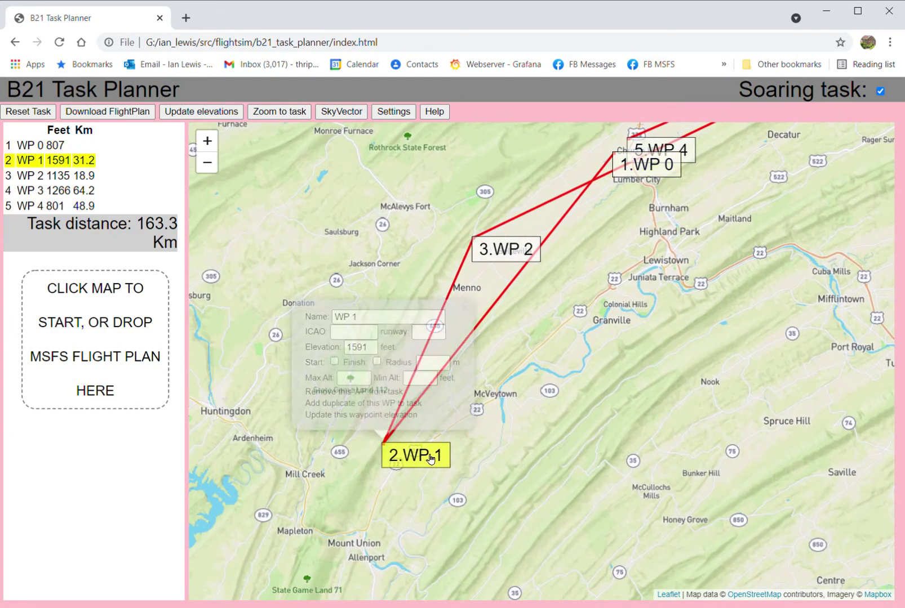
pyautogui.click(465, 307)
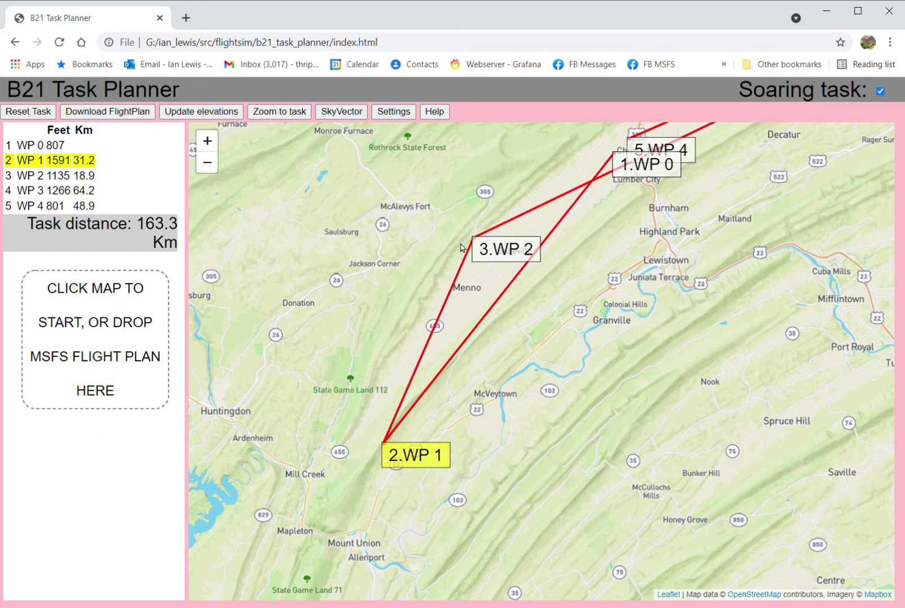
pyautogui.click(380, 263)
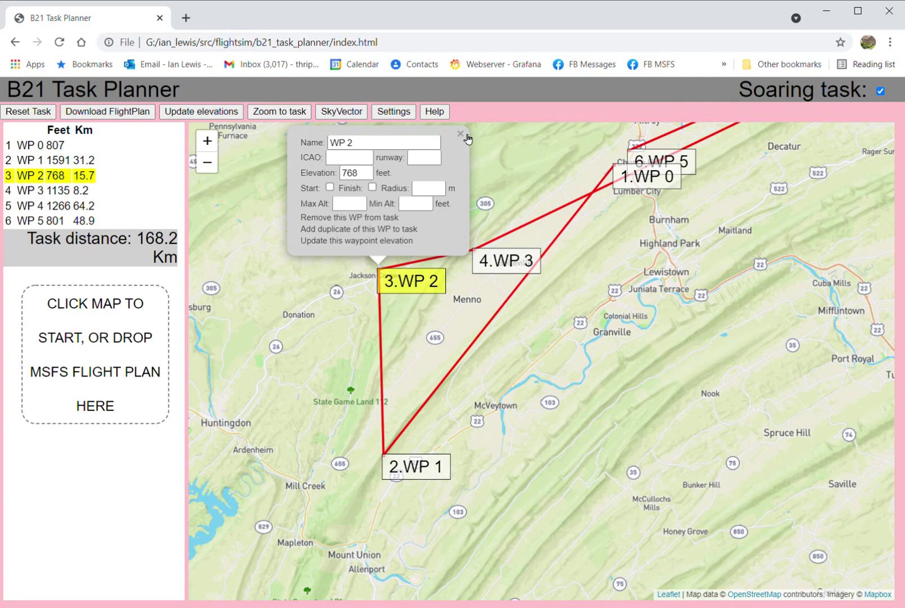
# Step: Insert another turnpoint south of Granville, bringing the task to 175.1 Km
pyautogui.moveTo(654, 296); pyautogui.dragTo(424, 425)
pyautogui.moveTo(406, 505); pyautogui.dragTo(523, 392)
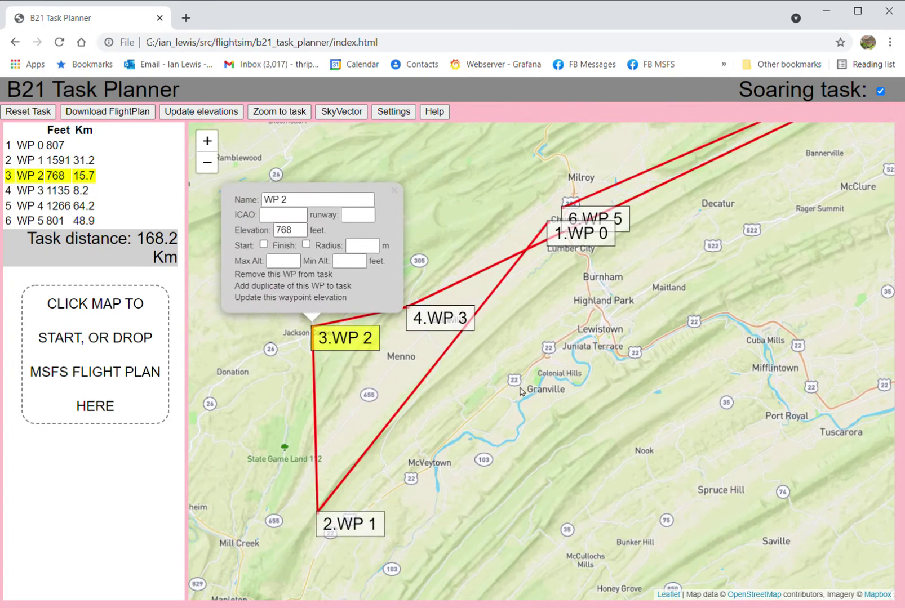
pyautogui.click(584, 242)
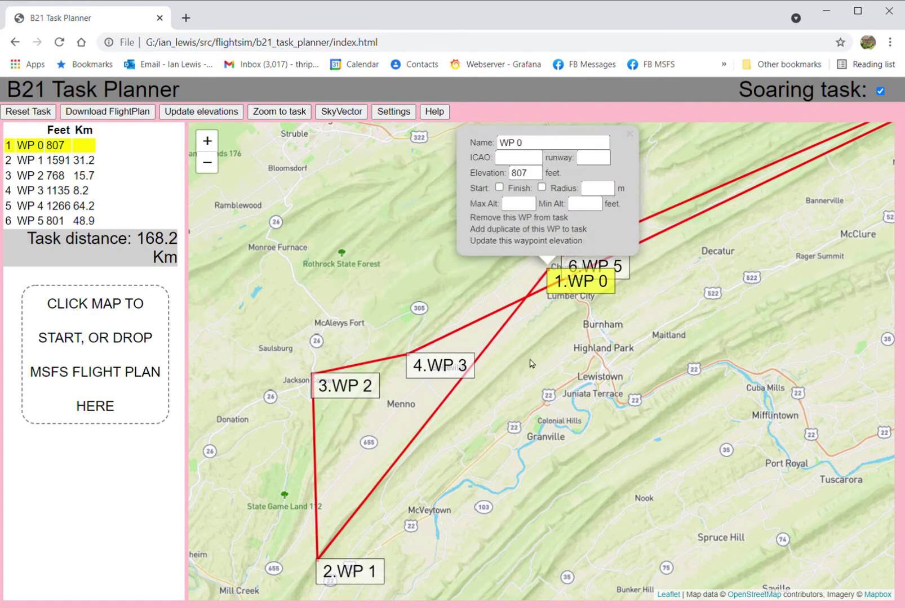
pyautogui.click(544, 487)
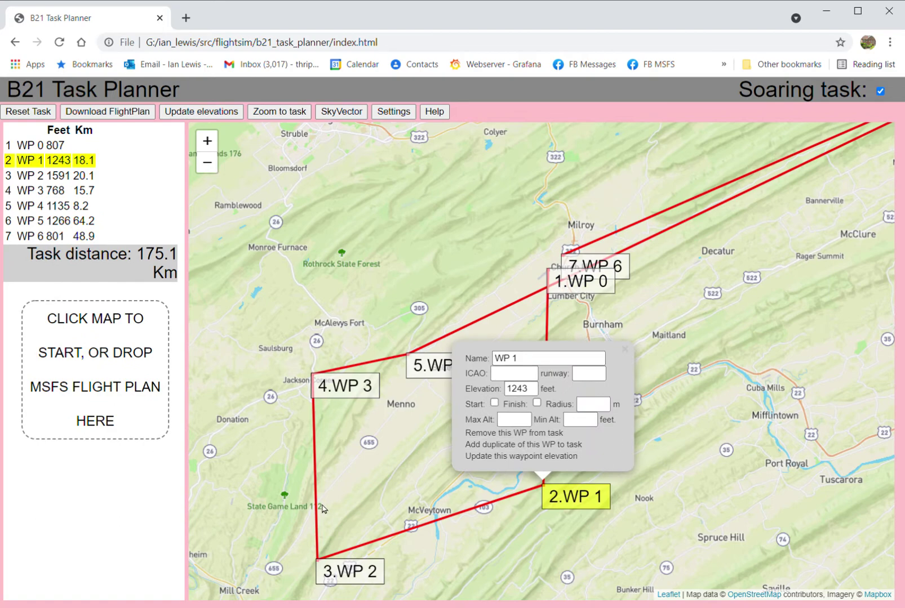
# Step: Reset the task to 0.0 Km and open the RED airfield area as a SkyVector chart
pyautogui.click(26, 112)
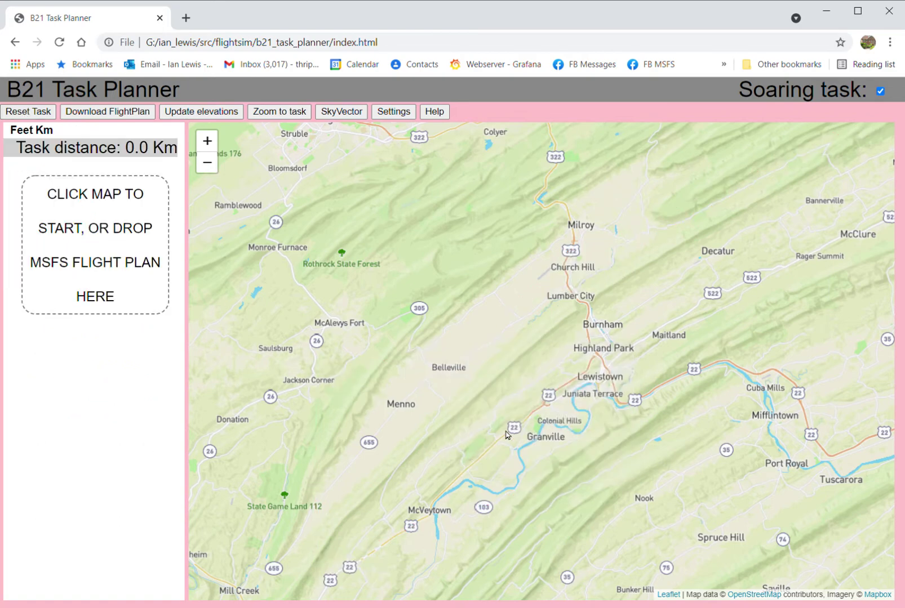
pyautogui.scroll(1, 527, 300)
pyautogui.moveTo(524, 298); pyautogui.dragTo(478, 398)
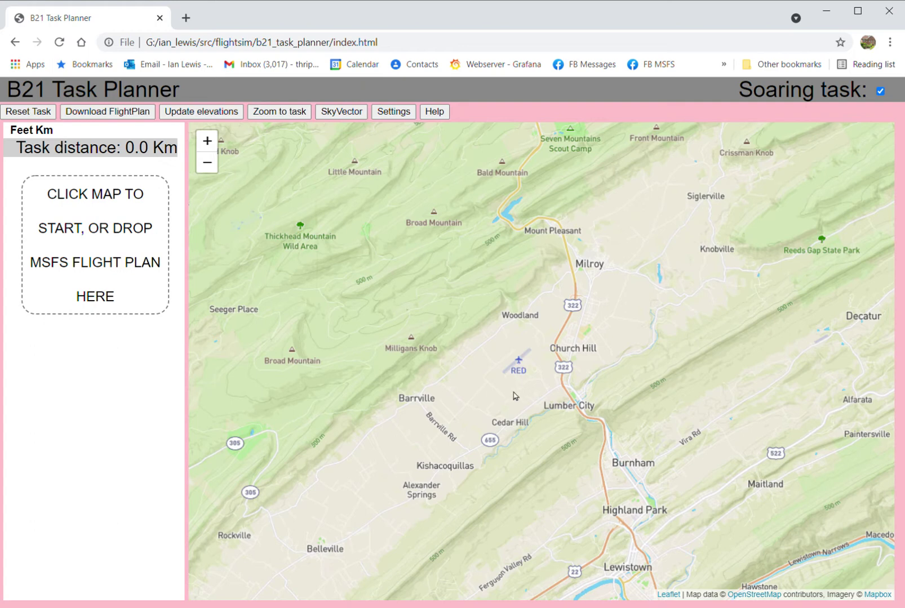
pyautogui.moveTo(512, 410); pyautogui.dragTo(515, 427)
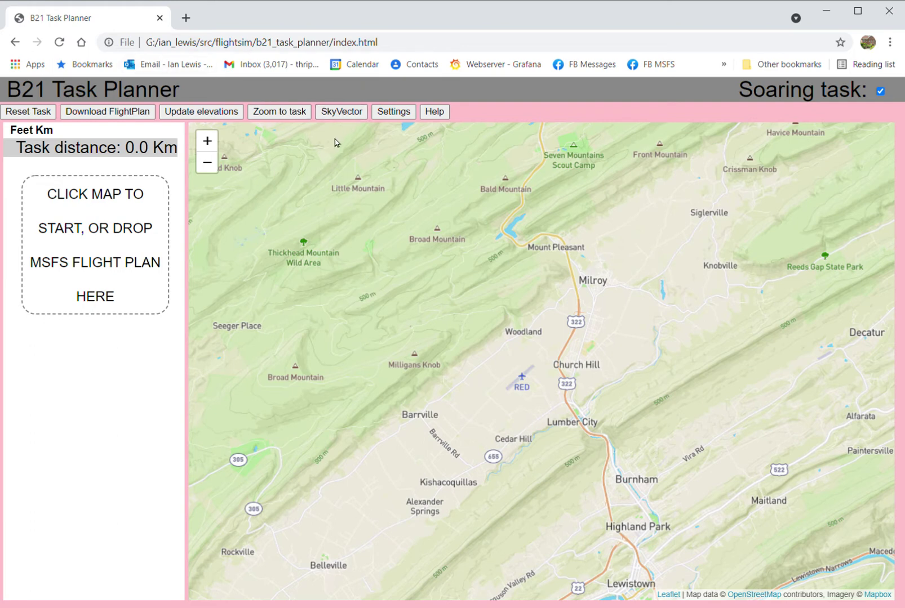
pyautogui.click(337, 112)
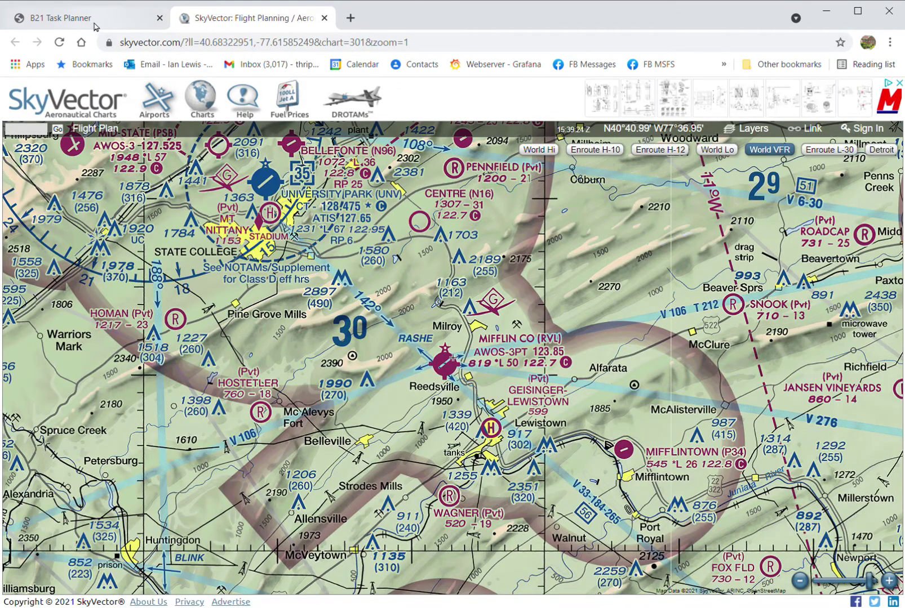
# Step: Select the location coordinates in SkyVector's address bar, then return to B21 Task Planner
pyautogui.moveTo(188, 45); pyautogui.dragTo(438, 46)
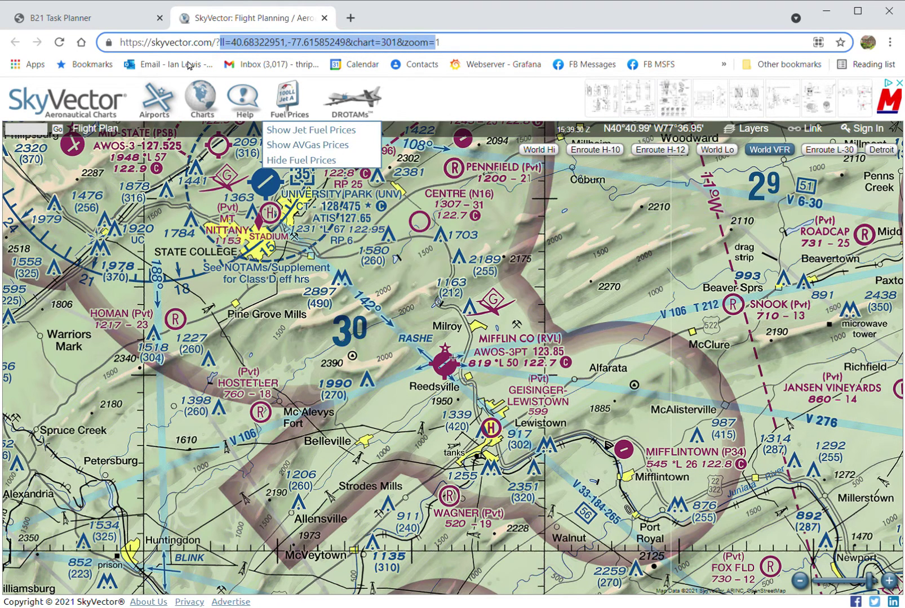
pyautogui.click(102, 22)
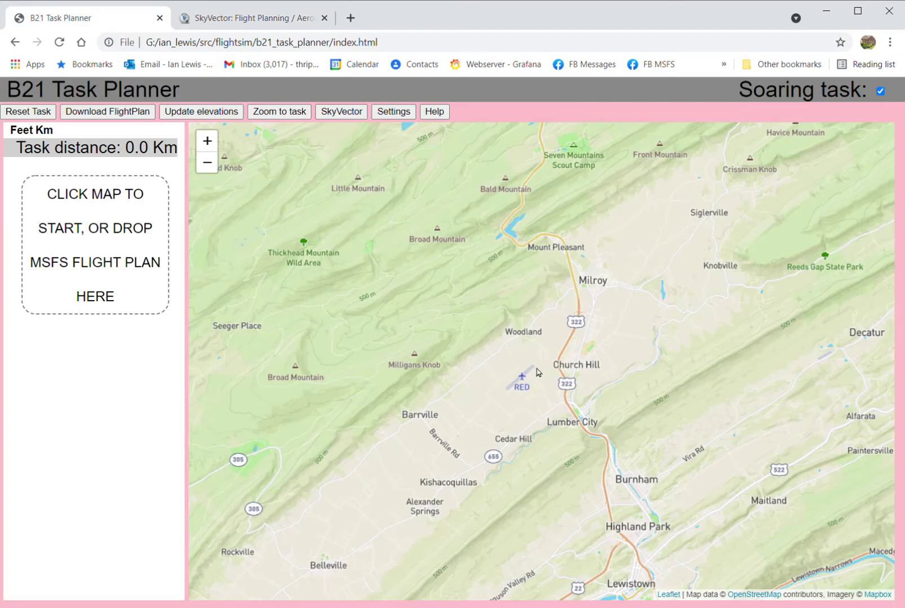
# Step: Zoom in on Mifflin County Airport and back out, then return to the SkyVector chart
pyautogui.scroll(1, 520, 402)
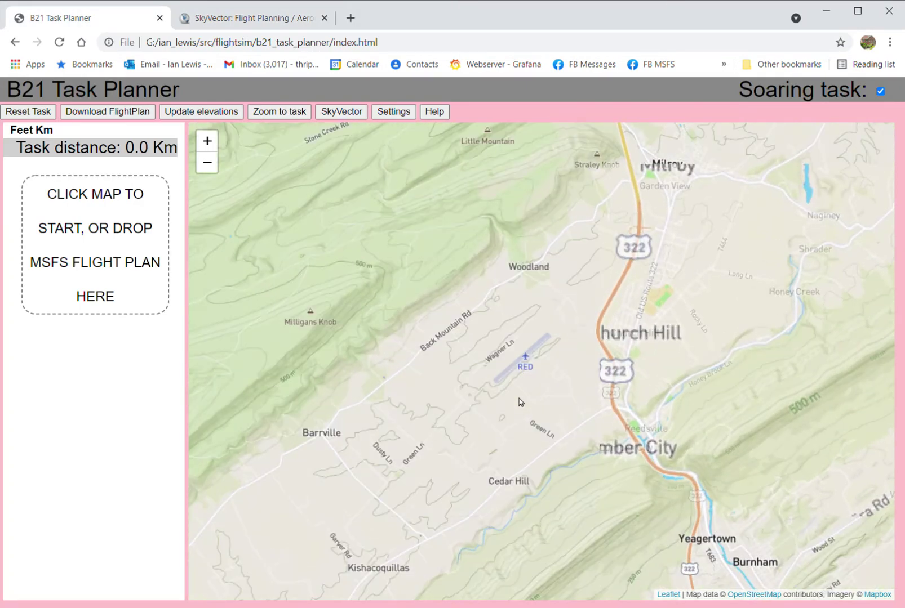
pyautogui.scroll(1, 534, 388)
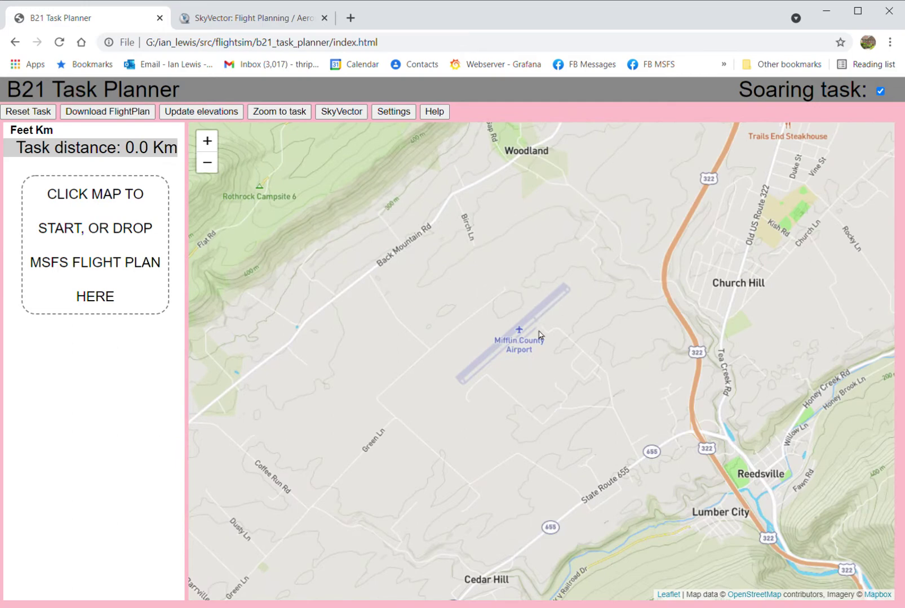
pyautogui.scroll(1, 531, 369)
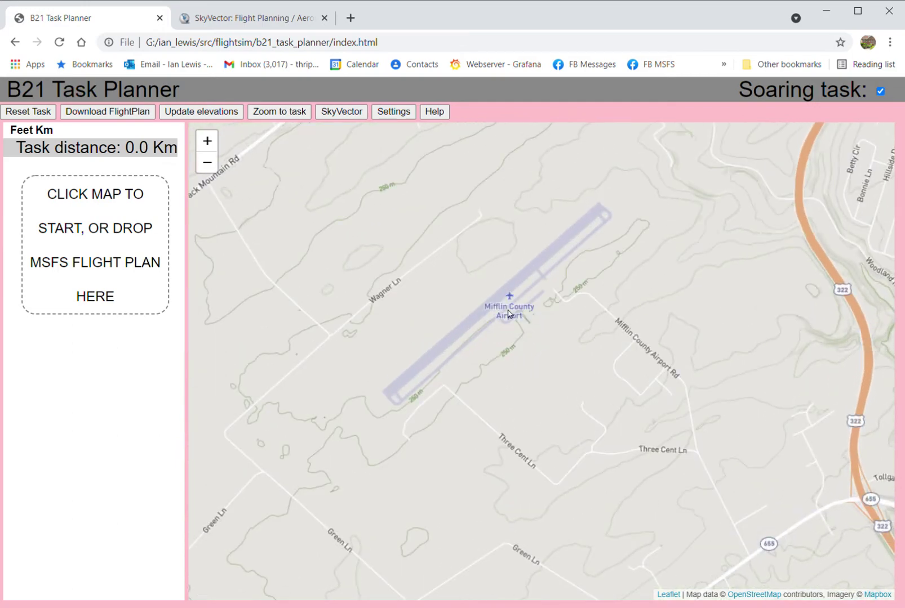
pyautogui.scroll(-1, 512, 314)
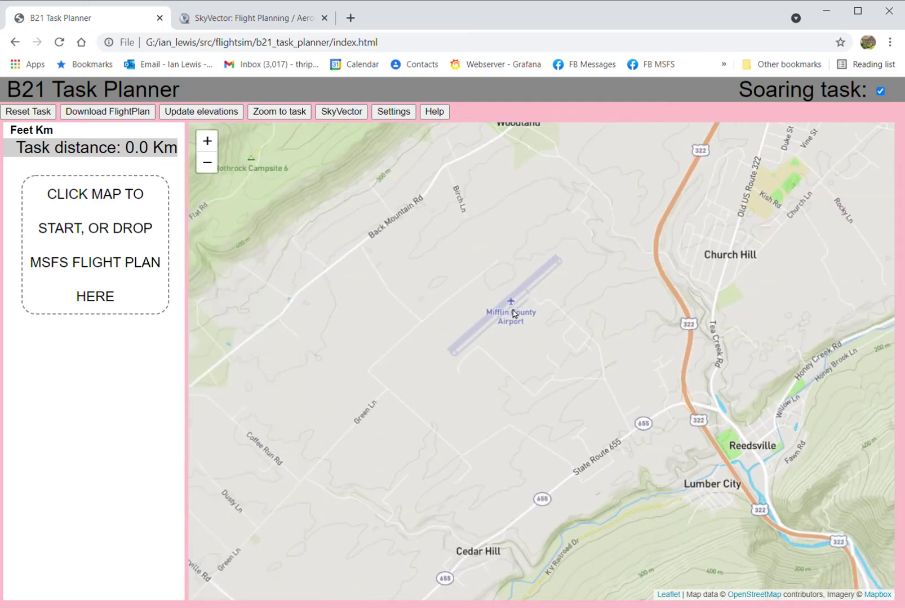
pyautogui.scroll(-2, 519, 335)
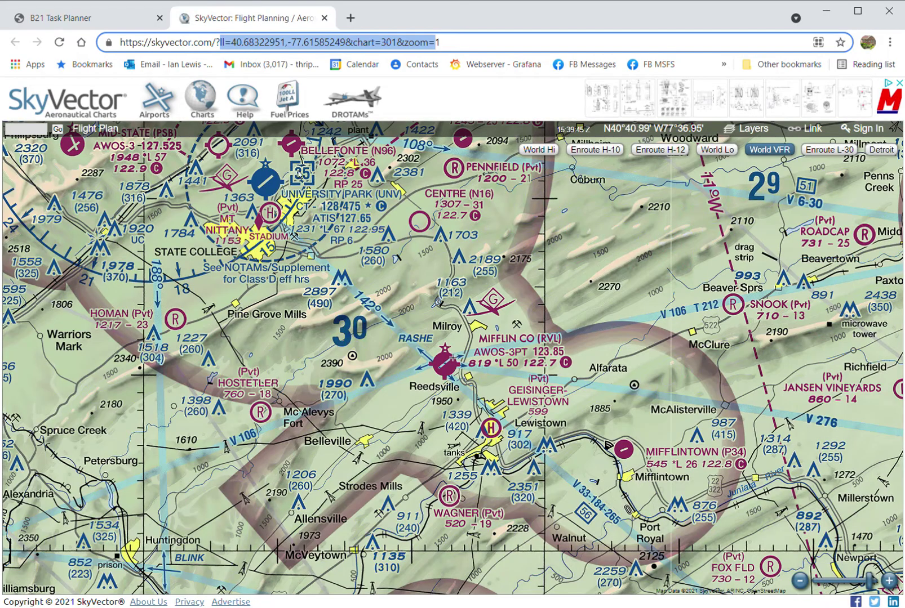
pyautogui.click(253, 18)
# Step: Search SkyVector airports for 'krvl' and review the RVL page (818 ft, CTAF 122.700)
pyautogui.click(162, 101)
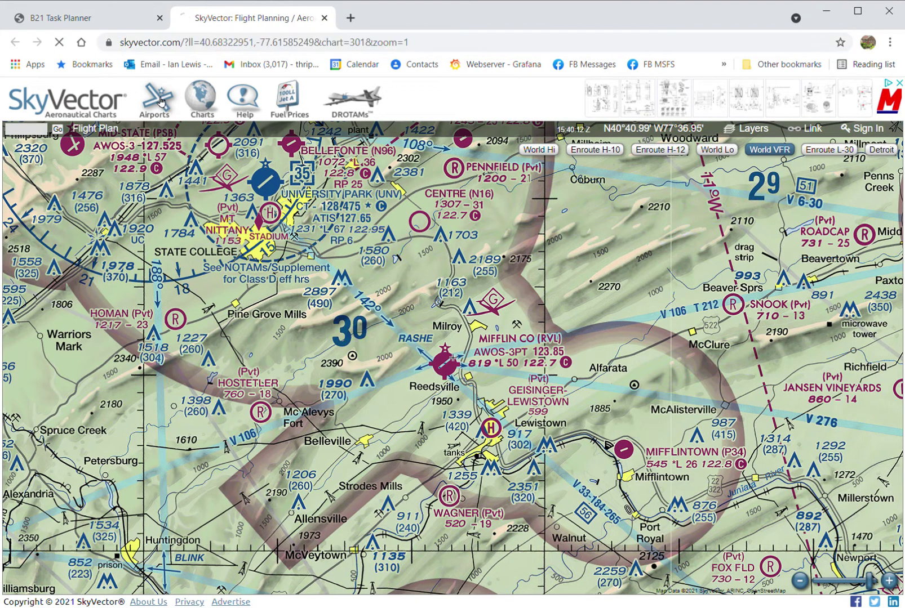
pyautogui.click(355, 248)
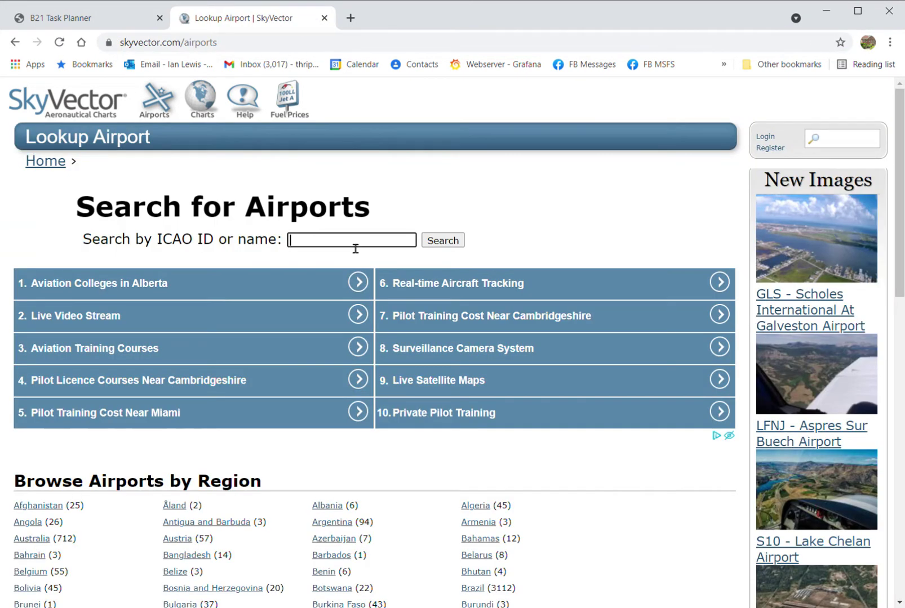
pyautogui.write('krvl')
pyautogui.click(452, 242)
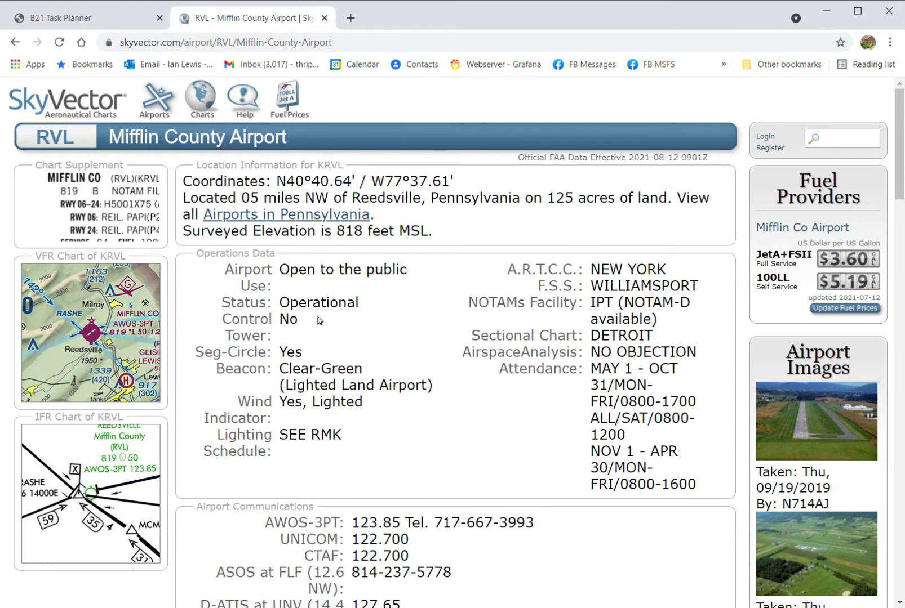
pyautogui.moveTo(73, 212)
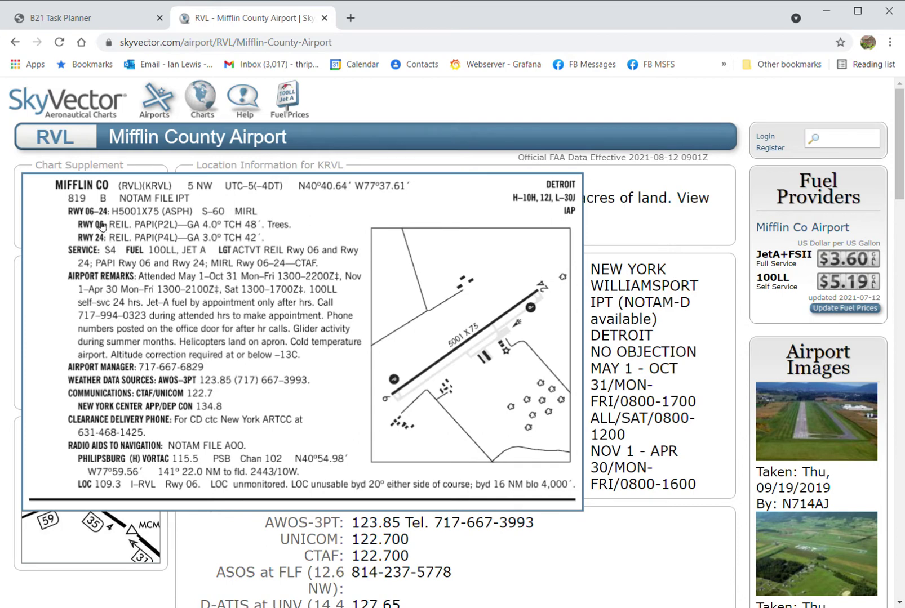
pyautogui.click(87, 19)
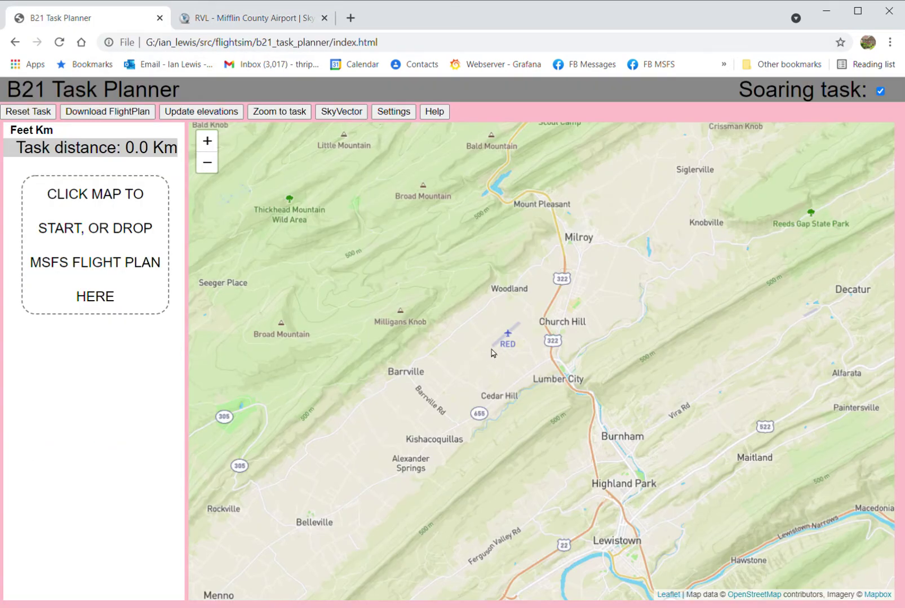
# Step: Place the first waypoint on Mifflin County Airport with ICAO KRVL and runway 06
pyautogui.click(509, 340)
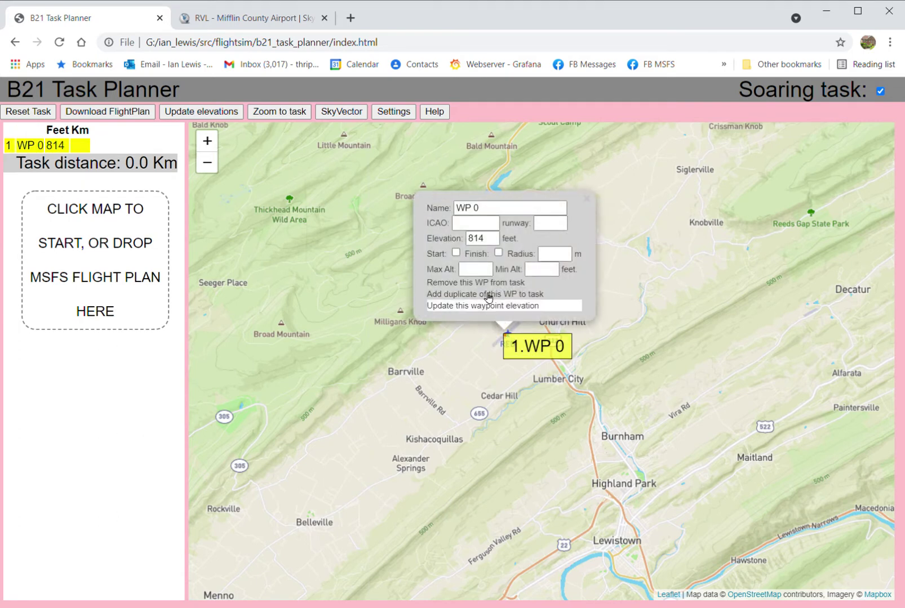
pyautogui.click(483, 226)
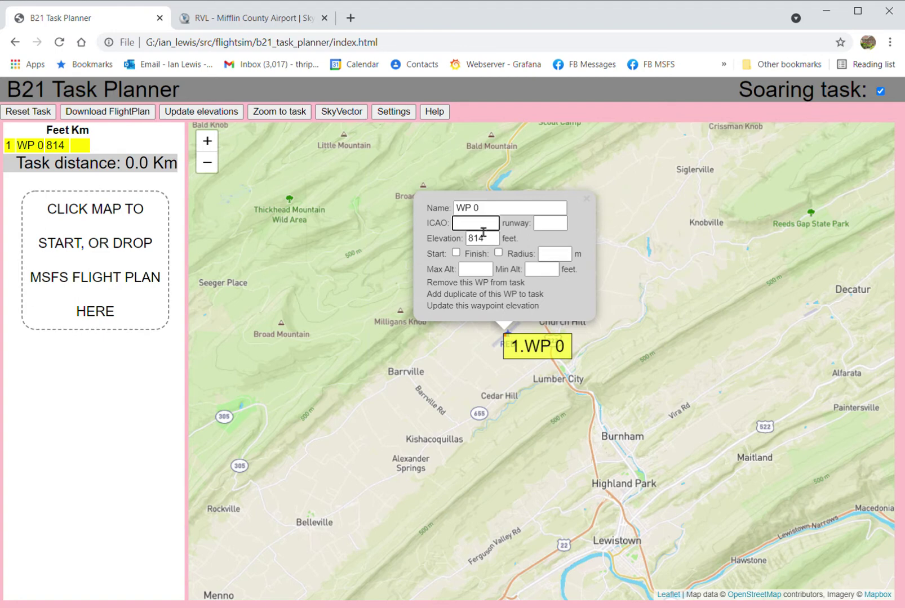
pyautogui.write('KR')
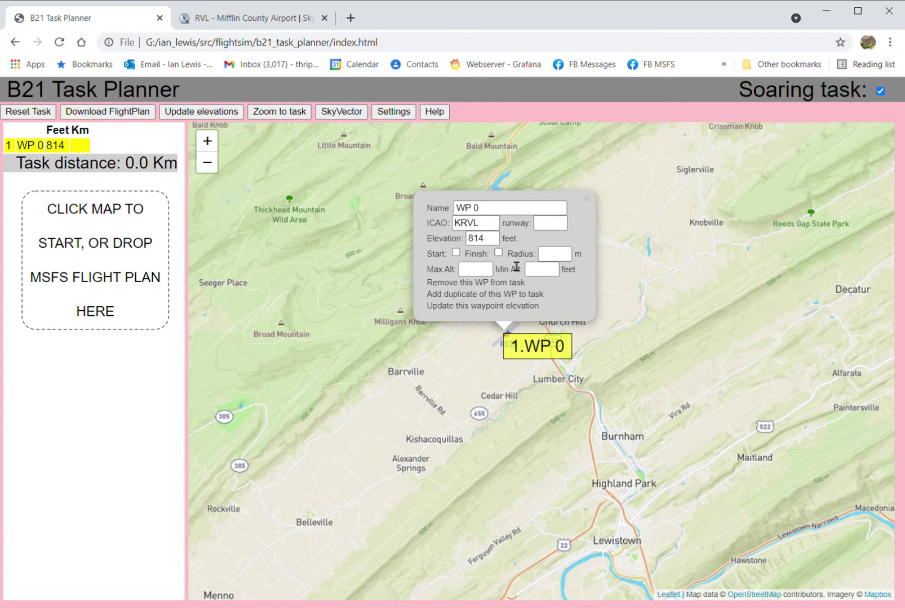
pyautogui.write('VL')
pyautogui.press('Tab')
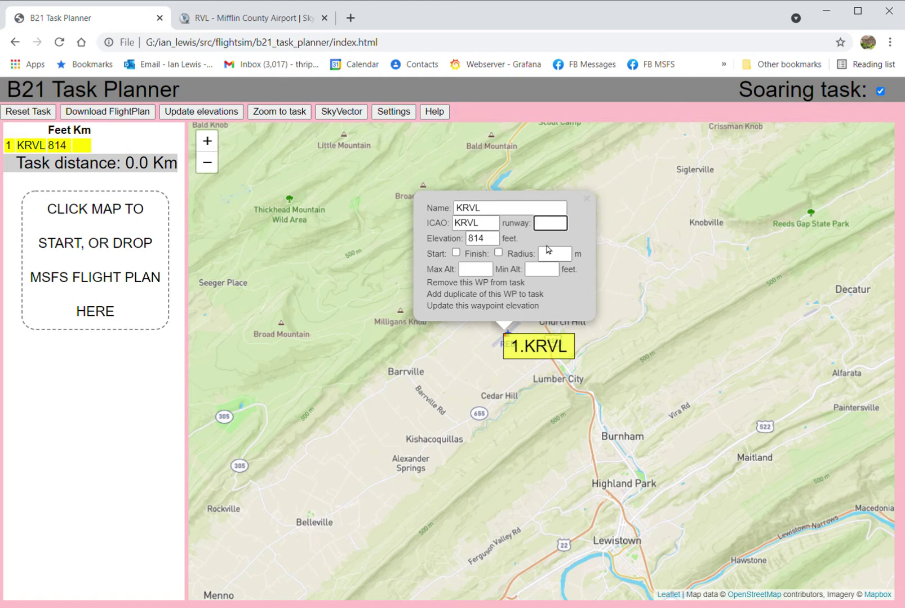
pyautogui.write('06')
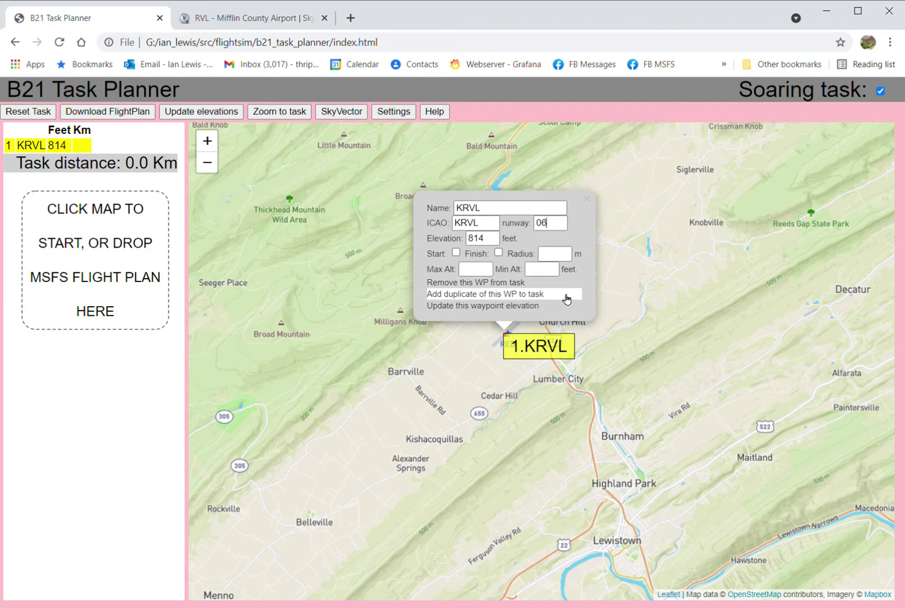
pyautogui.click(586, 199)
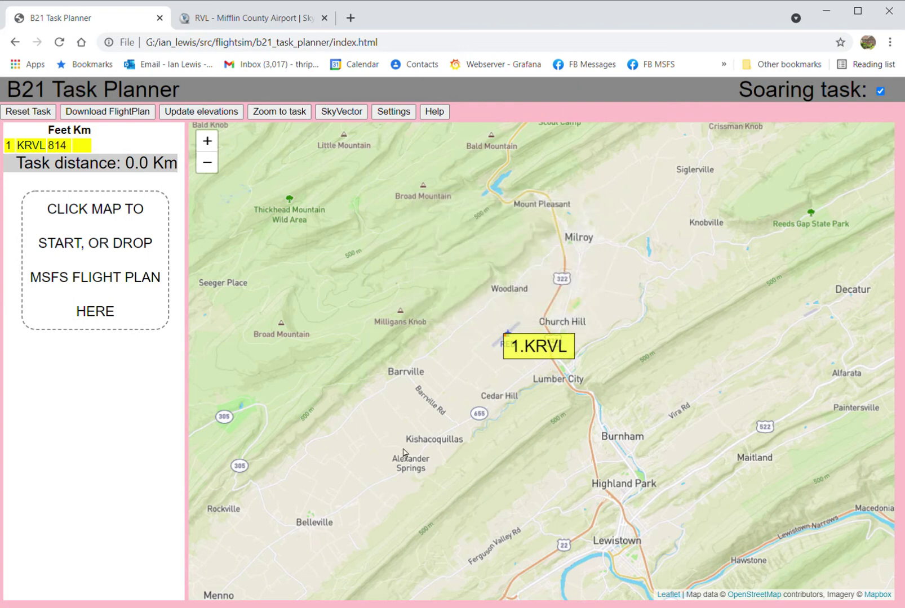
# Step: Pan southwest of KRVL and drop waypoint WP 1, making the task 33.0 Km
pyautogui.moveTo(313, 495); pyautogui.dragTo(502, 282)
pyautogui.moveTo(311, 540); pyautogui.dragTo(411, 370)
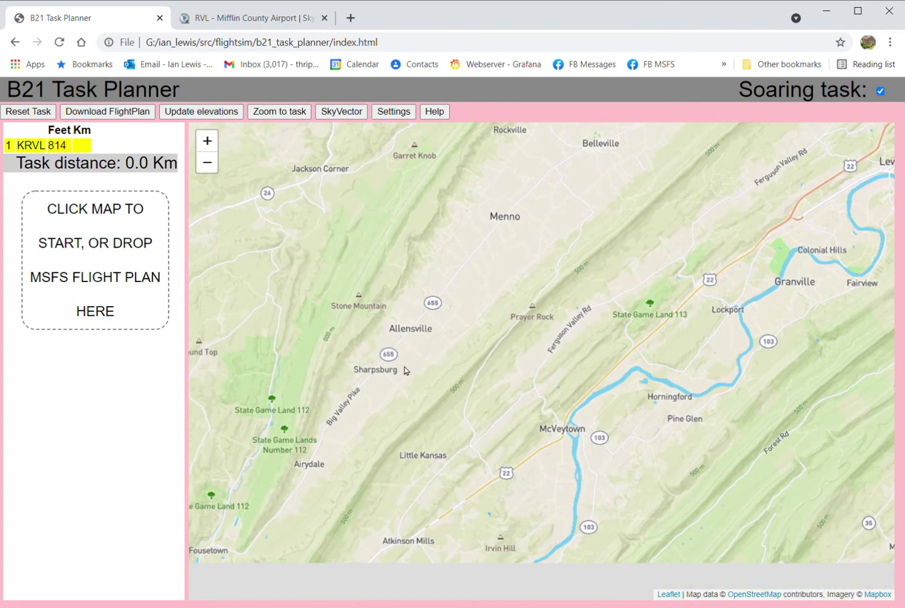
pyautogui.click(289, 557)
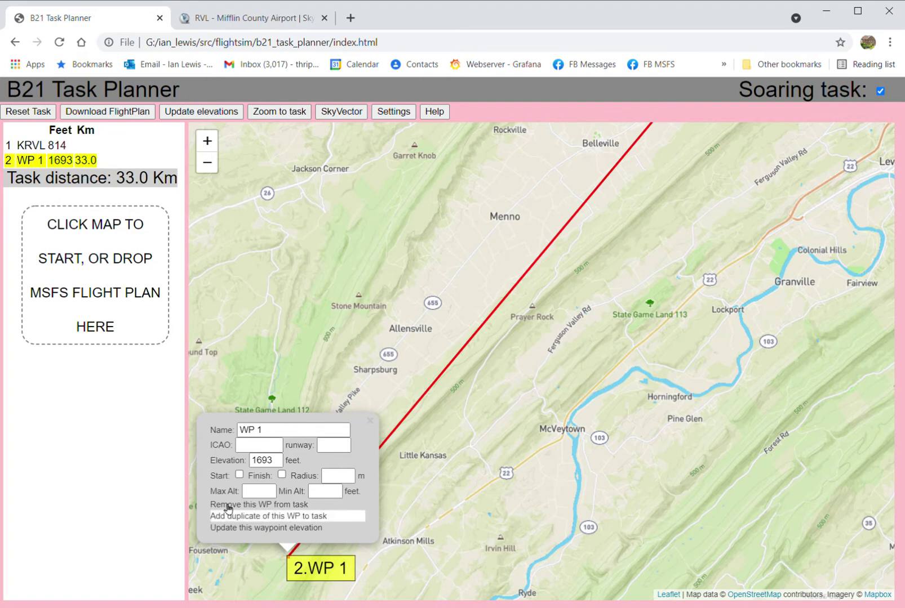
# Step: Set WP 1's radius to 1000 m and close its details
pyautogui.click(349, 480)
pyautogui.write('1000')
pyautogui.press('Return')
pyautogui.click(307, 430)
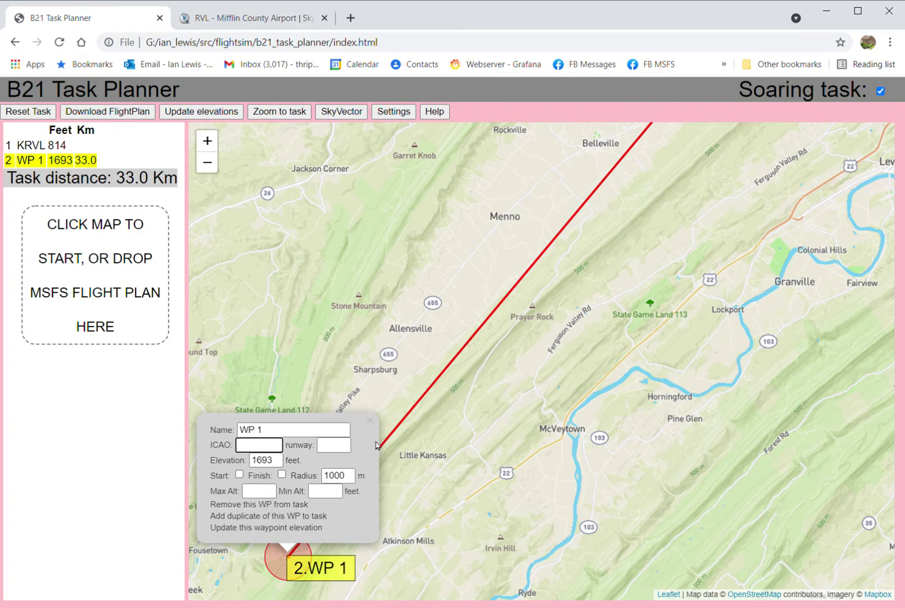
pyautogui.click(370, 421)
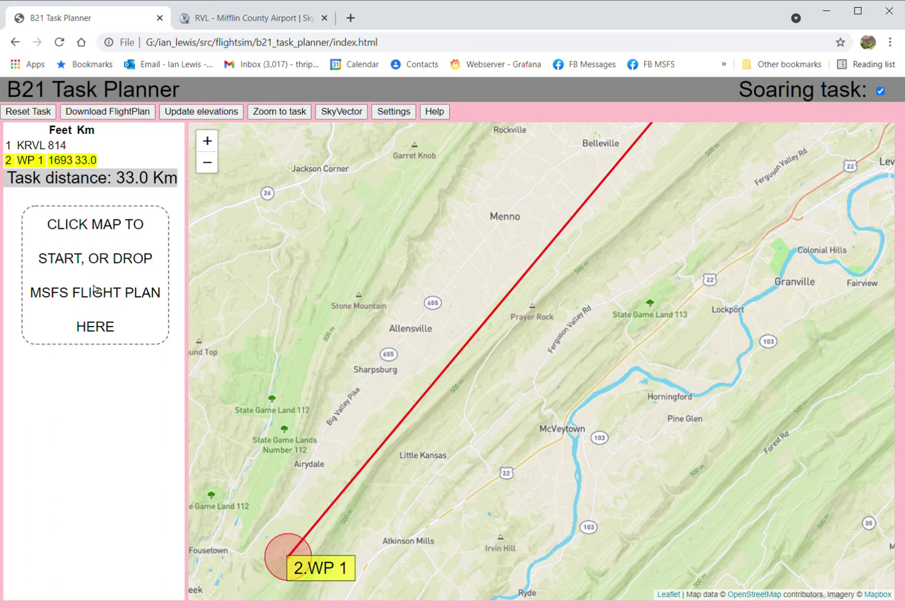
pyautogui.moveTo(103, 295); pyautogui.dragTo(102, 295)
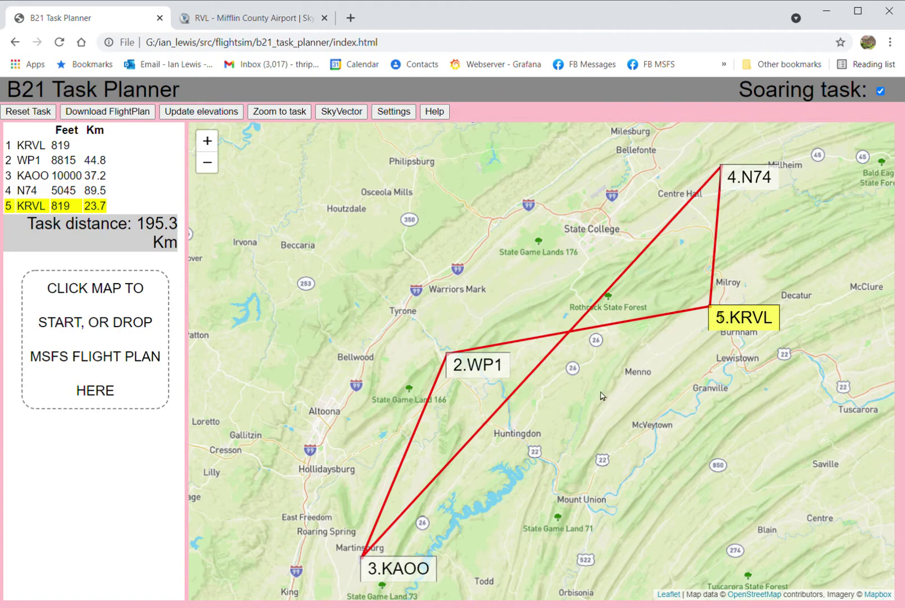
# Step: Centre the map on KRVL and glance at its waypoint details
pyautogui.moveTo(565, 435); pyautogui.dragTo(573, 379)
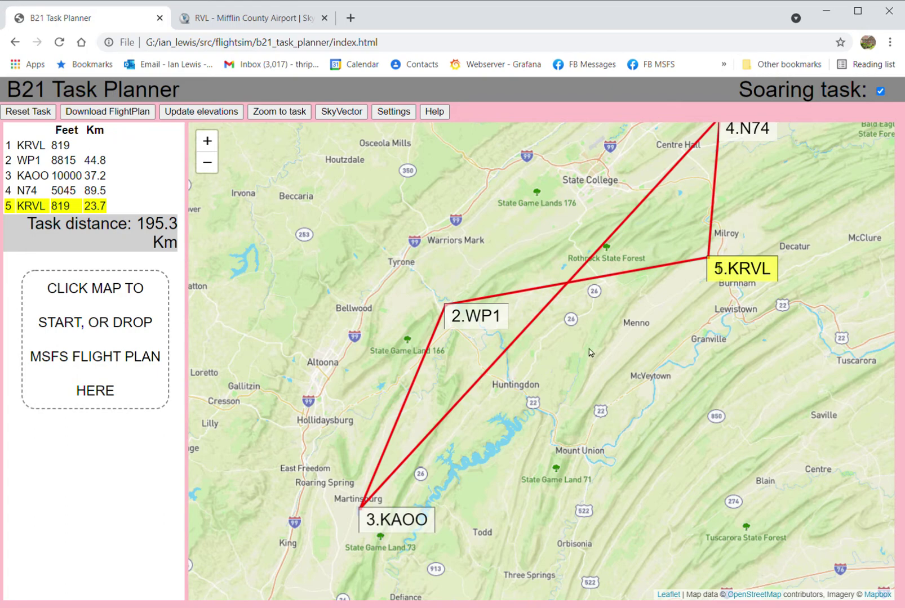
pyautogui.moveTo(589, 349); pyautogui.dragTo(566, 405)
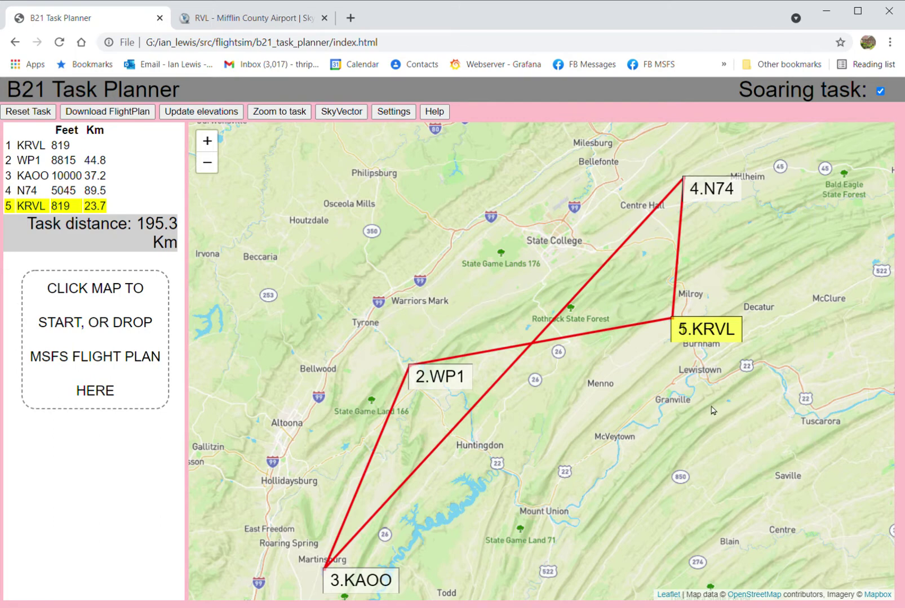
pyautogui.scroll(2, 659, 346)
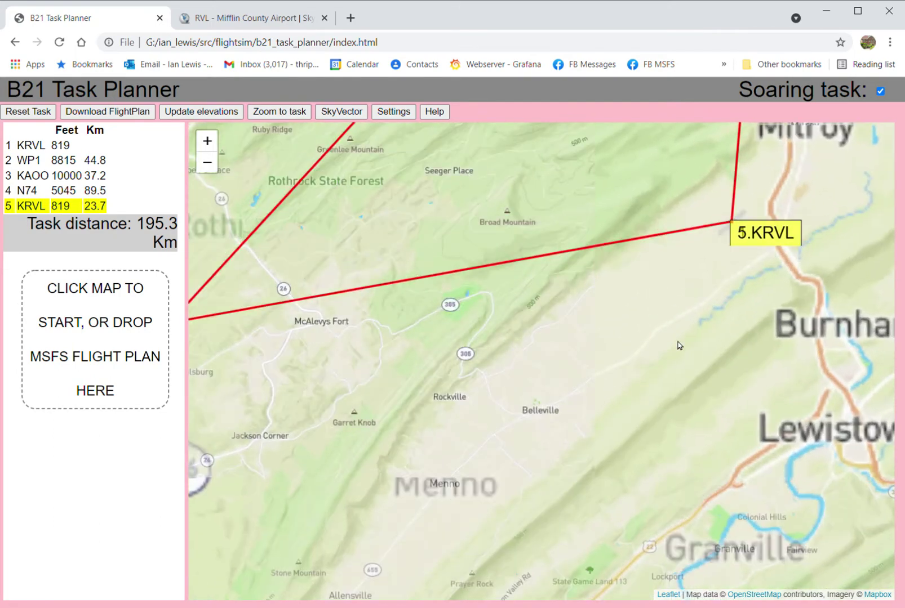
pyautogui.moveTo(622, 327); pyautogui.dragTo(529, 389)
pyautogui.scroll(1, 529, 390)
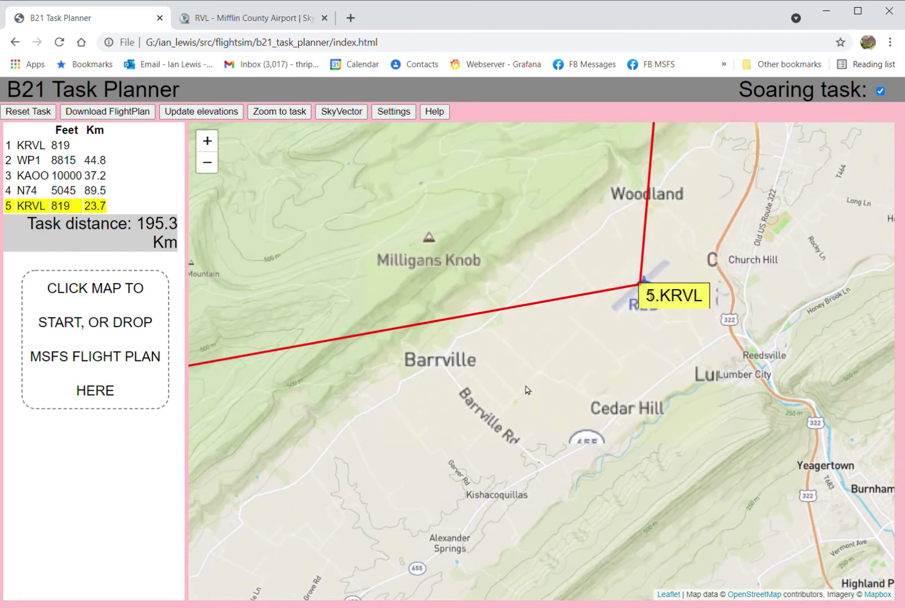
pyautogui.moveTo(639, 354); pyautogui.dragTo(611, 395)
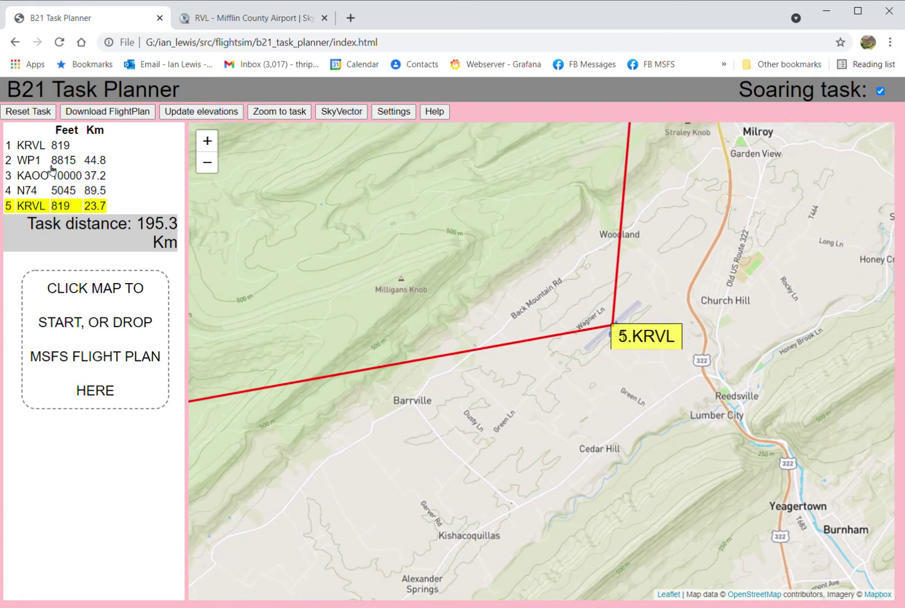
pyautogui.click(39, 147)
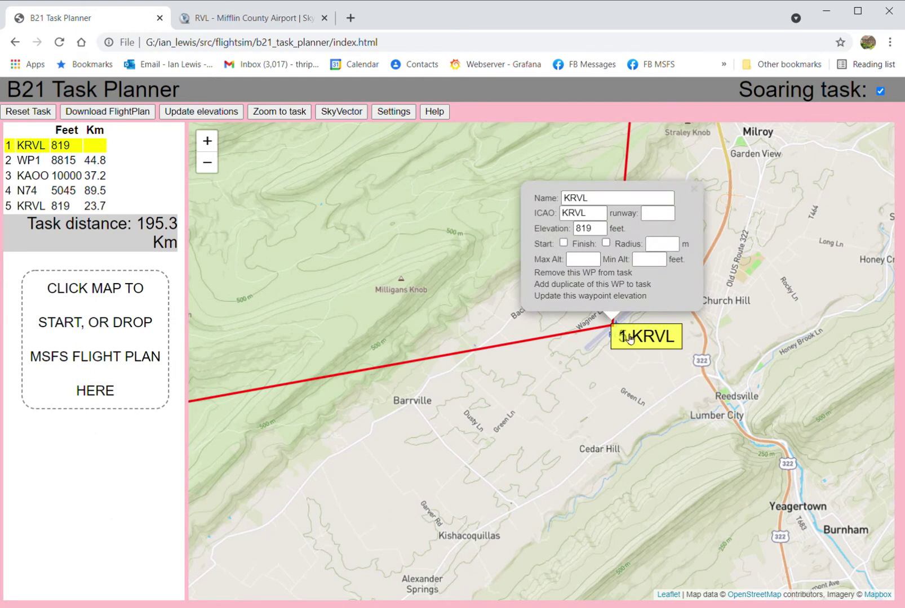
pyautogui.click(693, 188)
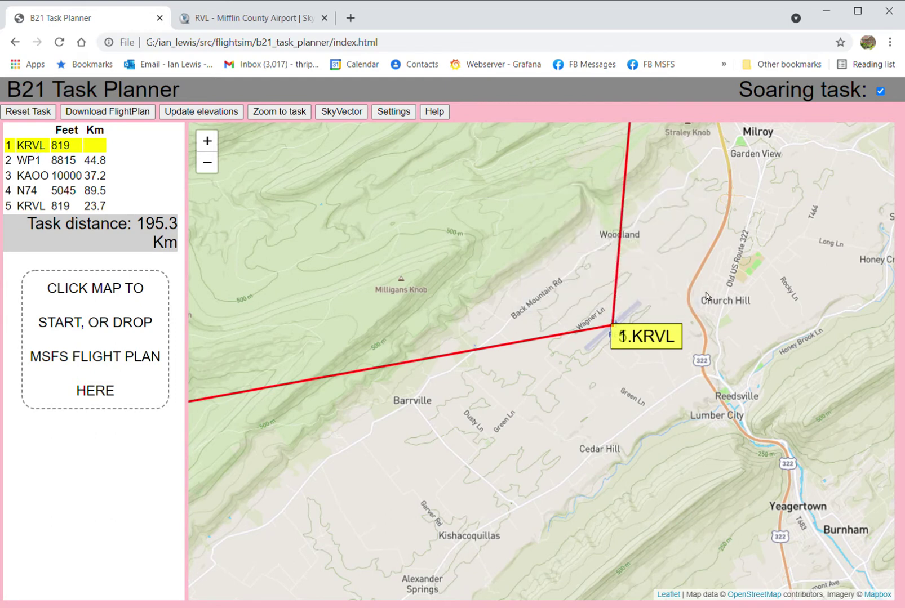
# Step: Insert a new waypoint right after KRVL and start naming it 'Mifflin start'
pyautogui.click(625, 289)
pyautogui.moveTo(612, 162); pyautogui.dragTo(577, 164)
pyautogui.write('Mifflin start')
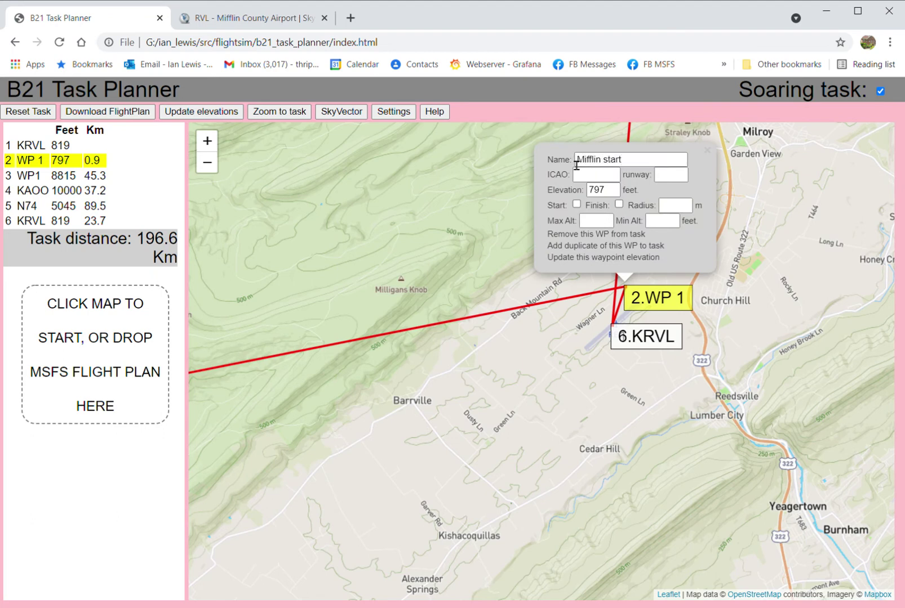
# Step: Correct the name to 'Mifflin Start' and enter 400 as its maximum altitude
pyautogui.press('BackSpace')
pyautogui.press('BackSpace')
pyautogui.press('BackSpace')
pyautogui.press('BackSpace')
pyautogui.write('S')
pyautogui.click(604, 225)
pyautogui.write('4000')
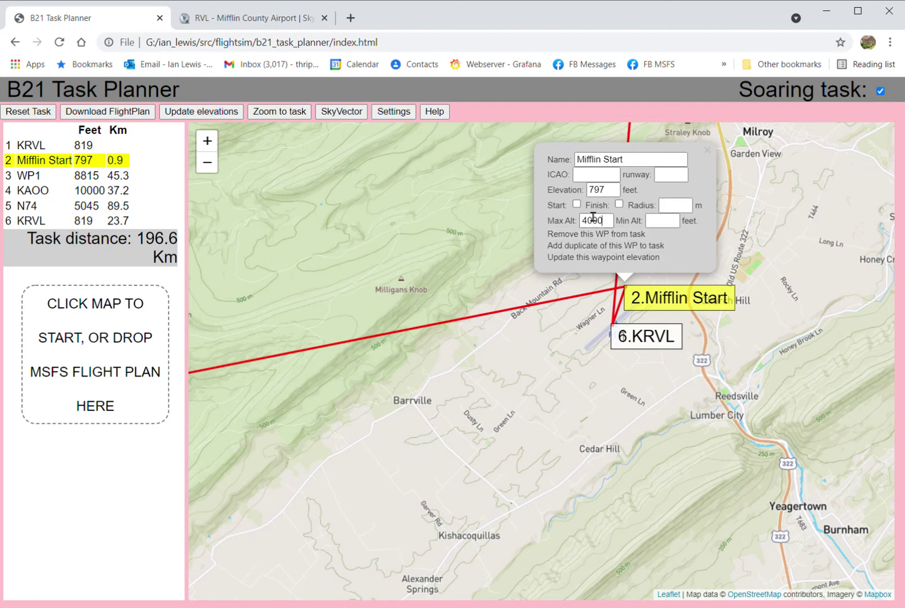
# Step: Make Mifflin Start the task start with a 1000 m sector radius, then close its details
pyautogui.click(576, 205)
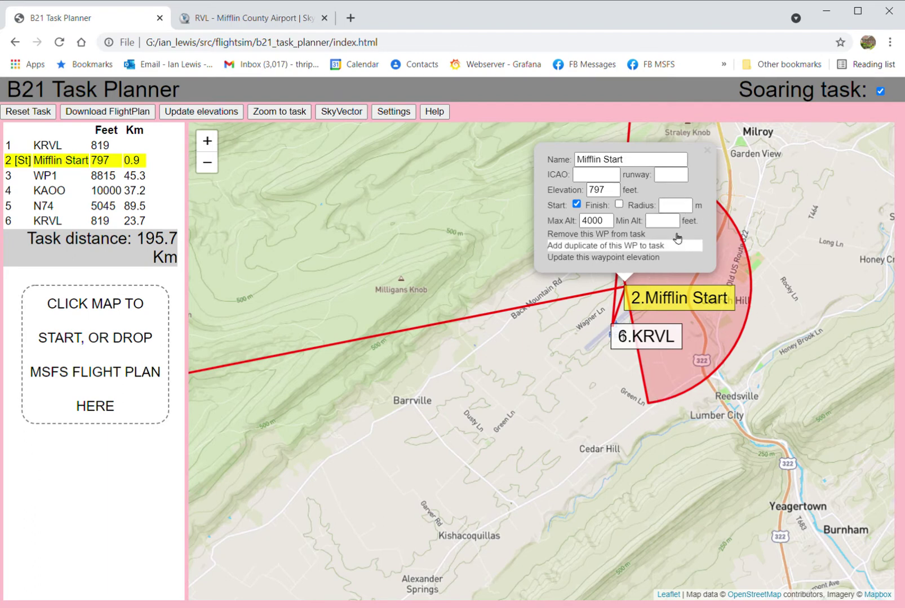
pyautogui.click(676, 205)
pyautogui.write('1000')
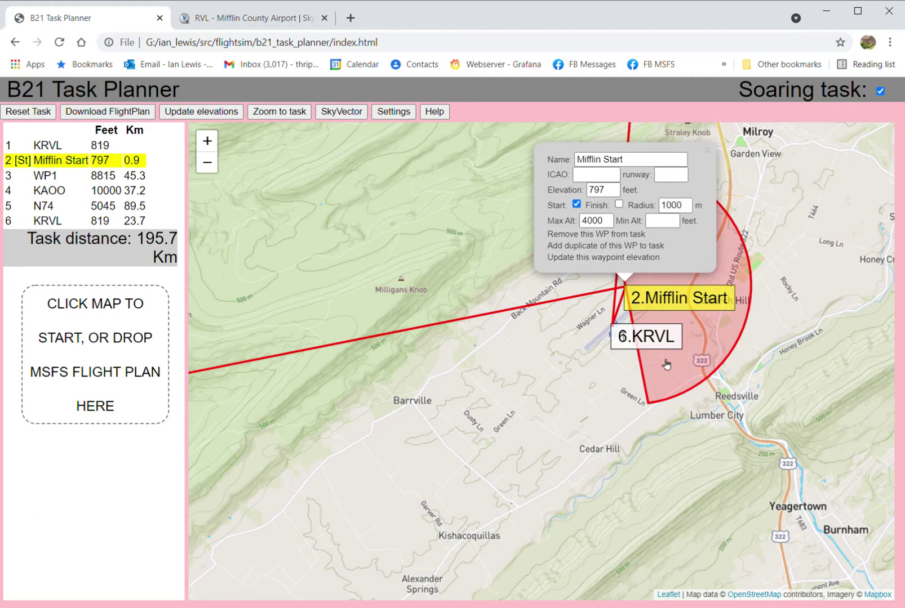
pyautogui.click(674, 176)
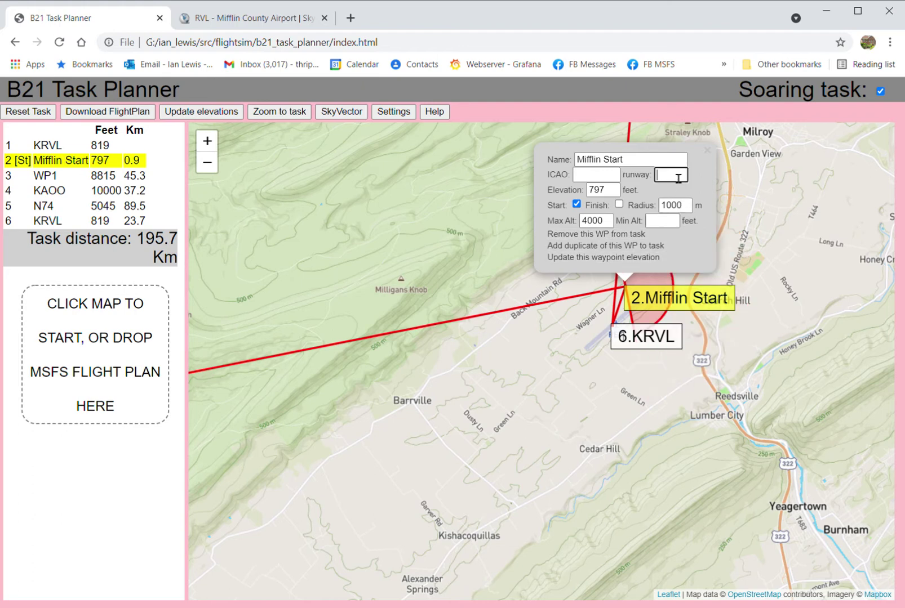
pyautogui.click(707, 151)
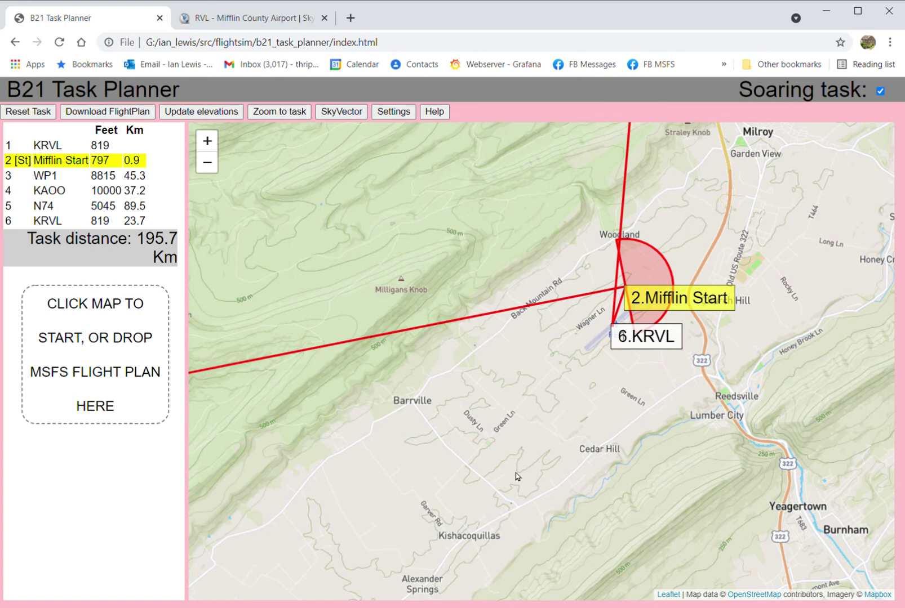
pyautogui.scroll(-1, 405, 378)
# Step: Give WP1 a 500 m turn radius
pyautogui.moveTo(371, 453); pyautogui.dragTo(711, 428)
pyautogui.moveTo(380, 493); pyautogui.dragTo(643, 400)
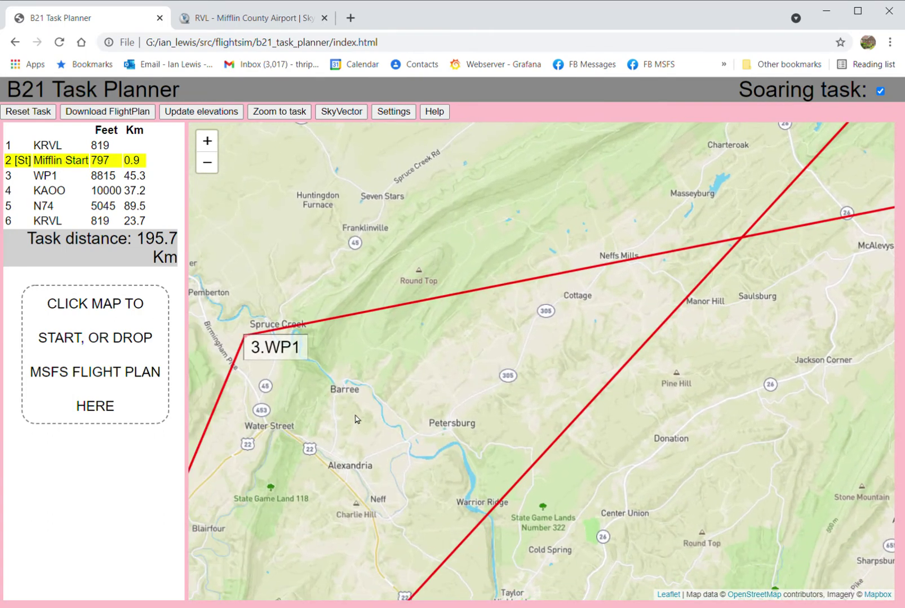
pyautogui.moveTo(355, 420); pyautogui.dragTo(408, 394)
pyautogui.click(398, 333)
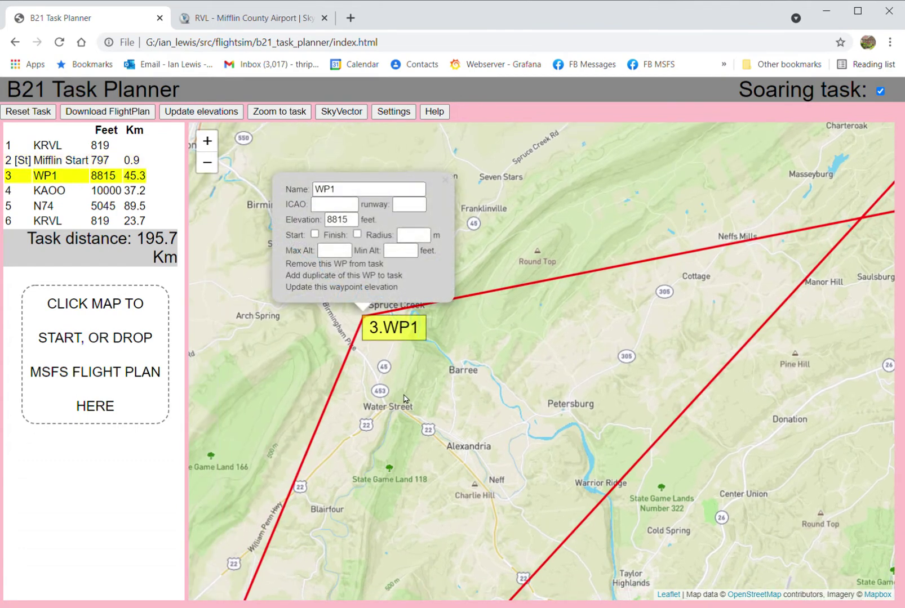
pyautogui.click(430, 236)
pyautogui.write('500')
pyautogui.click(446, 181)
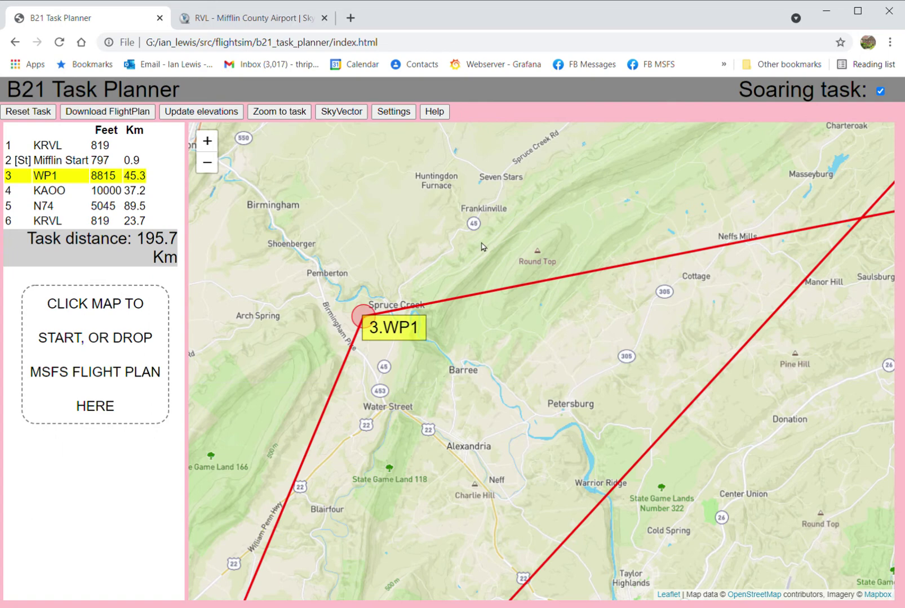
# Step: Pan the map south to bring the KAOO waypoint into view
pyautogui.moveTo(372, 509); pyautogui.dragTo(517, 319)
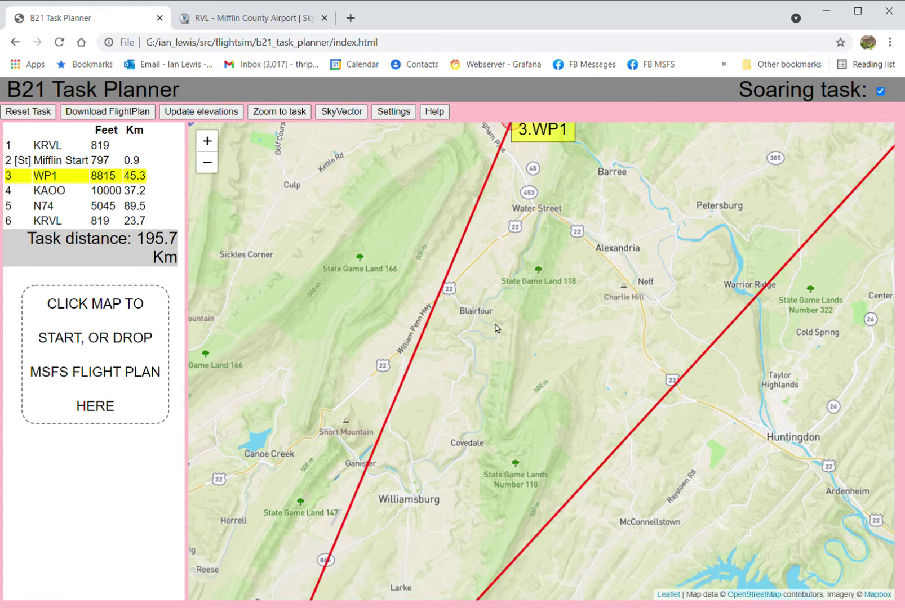
pyautogui.scroll(-1, 496, 329)
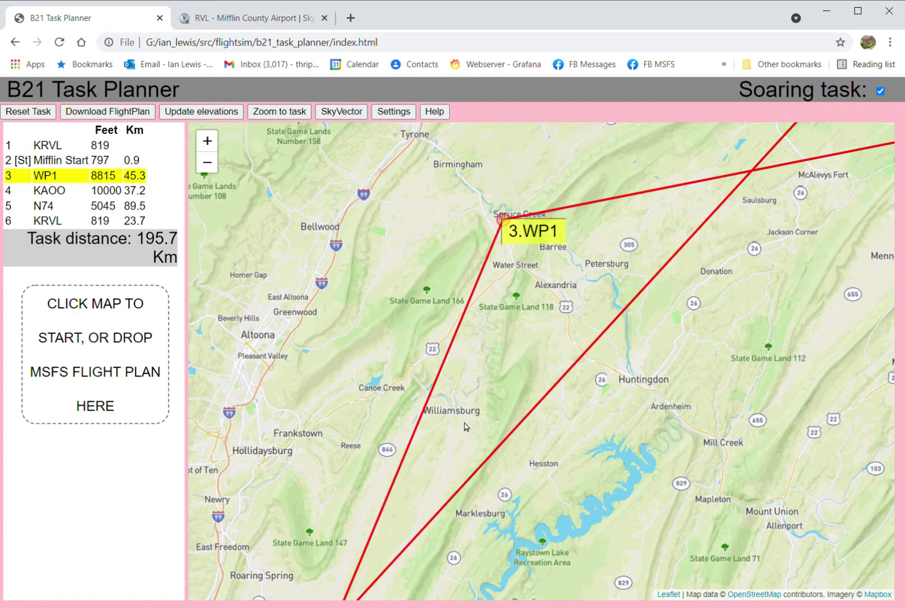
pyautogui.moveTo(454, 445); pyautogui.dragTo(555, 264)
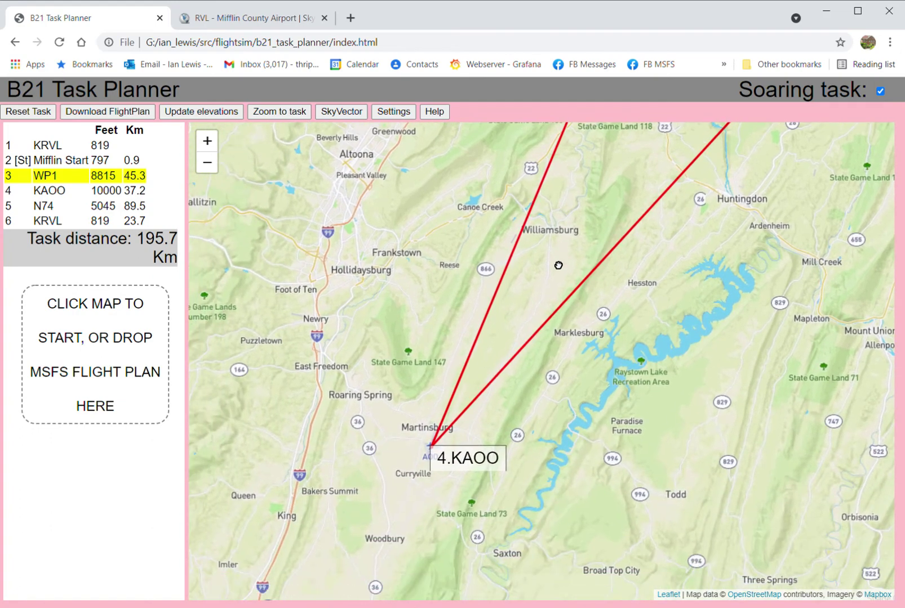
# Step: Update KAOO's elevation from 10000 to the terrain height of 1470 feet
pyautogui.click(479, 462)
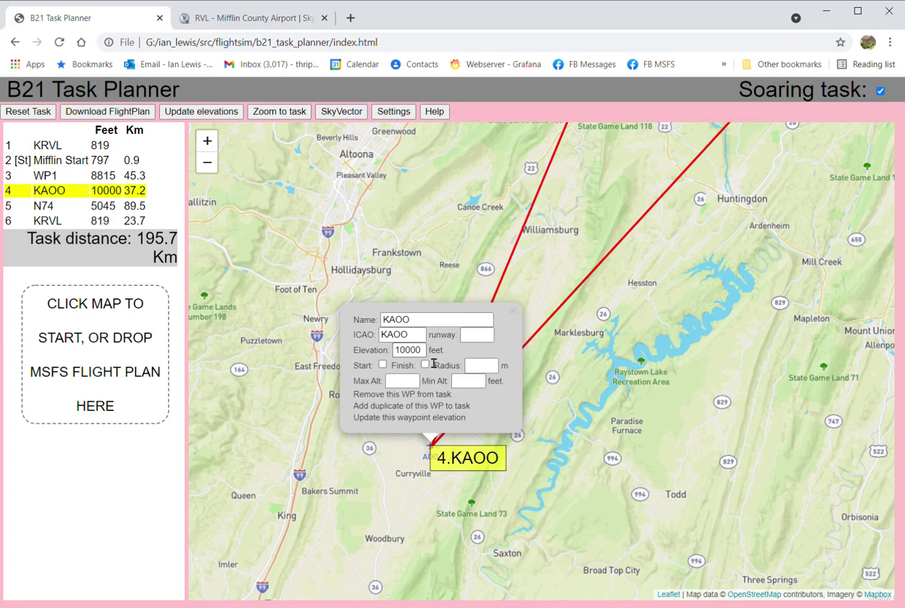
pyautogui.press('Tab')
pyautogui.scroll(-1, 625, 304)
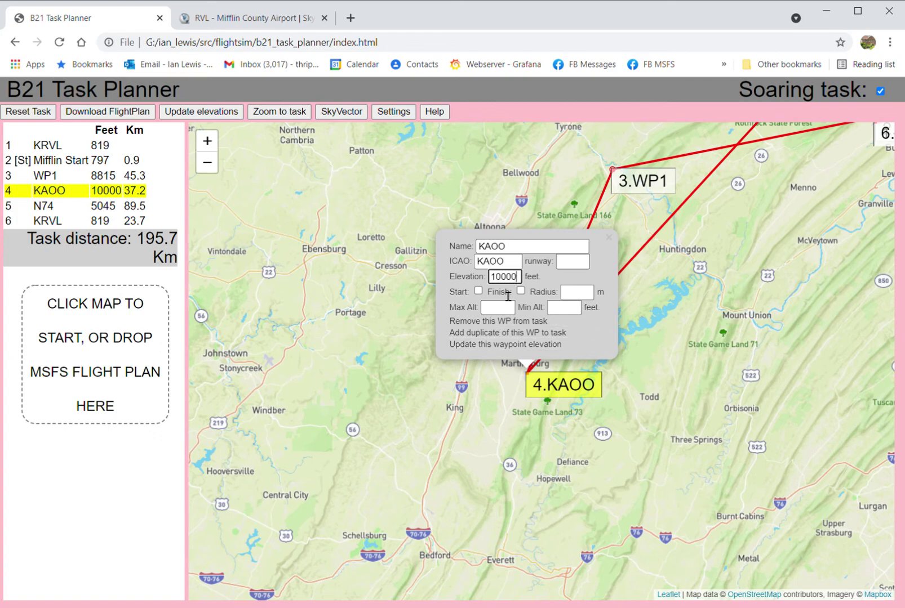
pyautogui.click(498, 349)
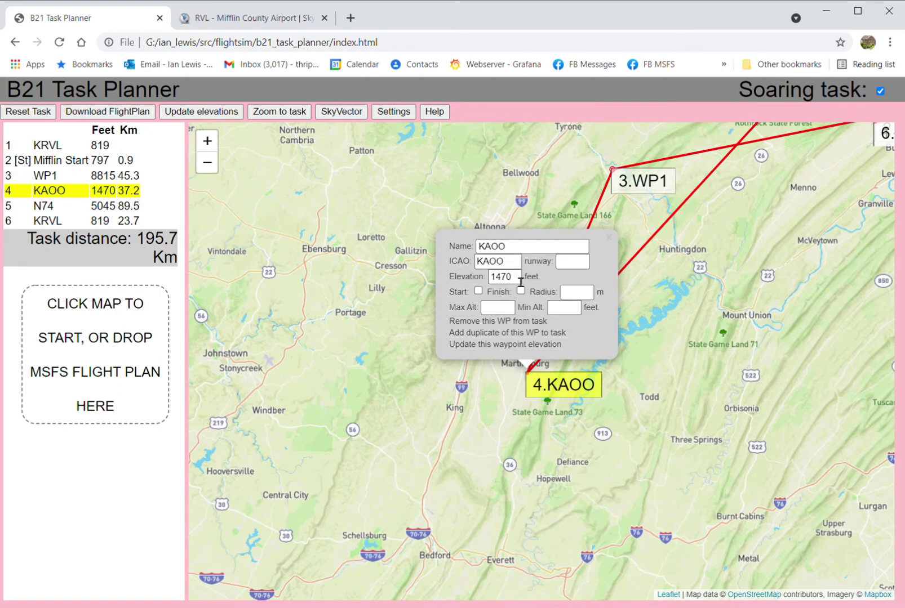
pyautogui.moveTo(521, 283); pyautogui.dragTo(489, 280)
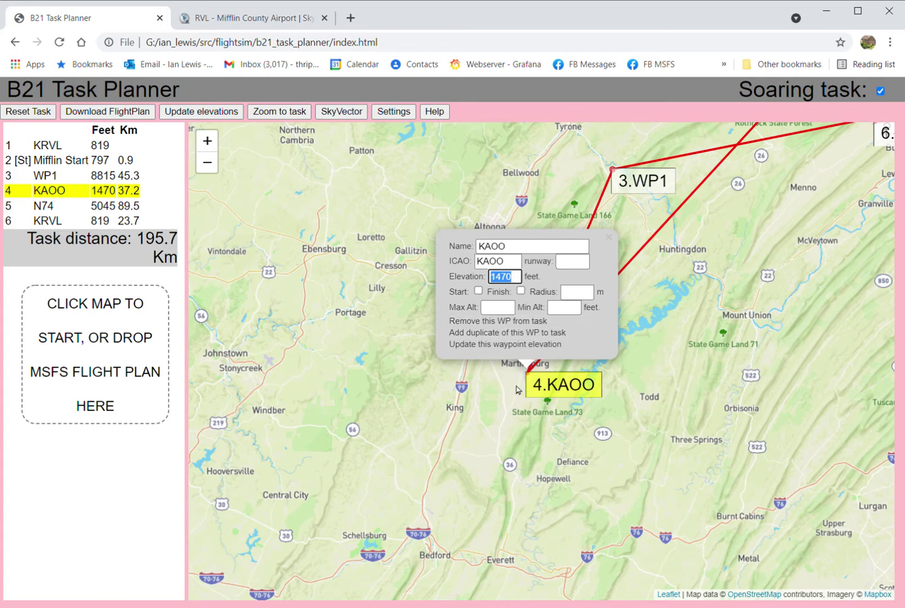
# Step: Delete KAOO's ICAO code and close its waypoint details
pyautogui.hotkey('shift', 'Tab')
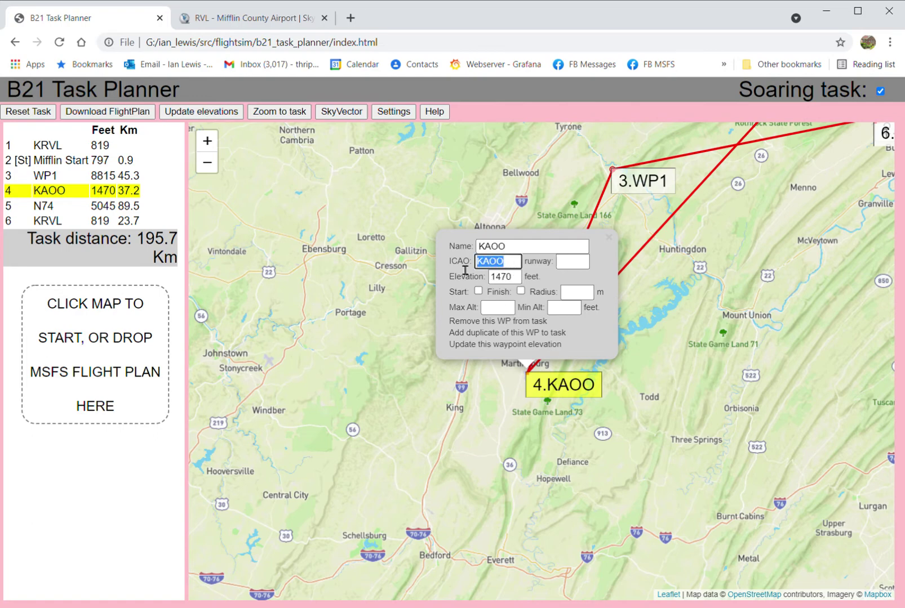
pyautogui.press('BackSpace')
pyautogui.press('Tab')
pyautogui.press('Tab')
pyautogui.click(460, 274)
pyautogui.hotkey('shift', 'Tab')
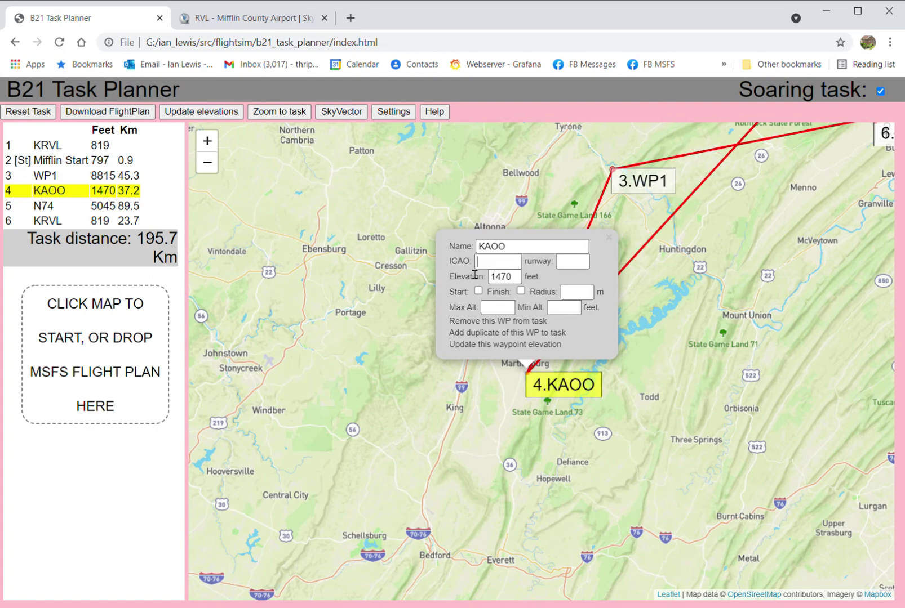
pyautogui.click(609, 238)
pyautogui.scroll(2, 496, 394)
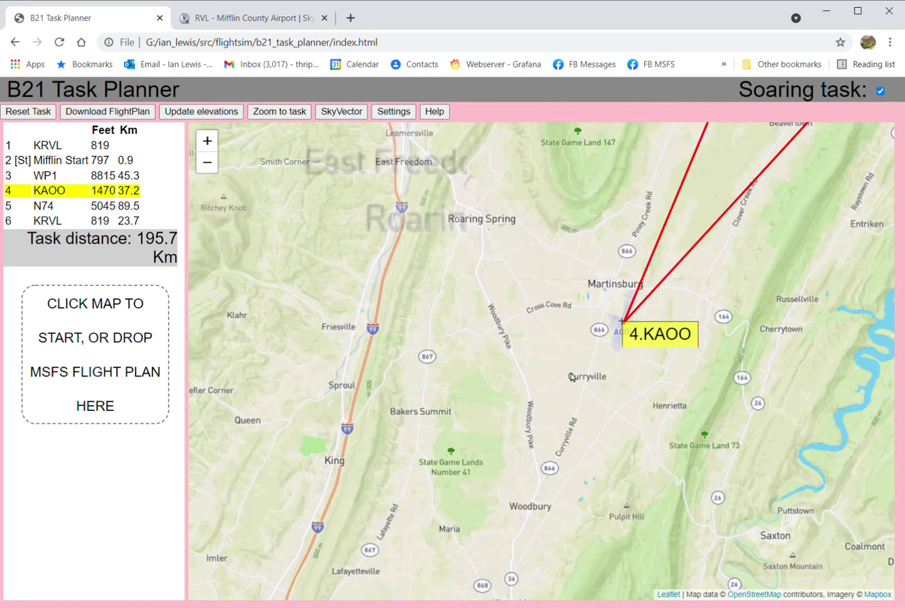
# Step: Zoom in on KAOO and start renaming waypoint 4 to 'Altoona County'
pyautogui.scroll(1, 569, 380)
pyautogui.scroll(1, 709, 368)
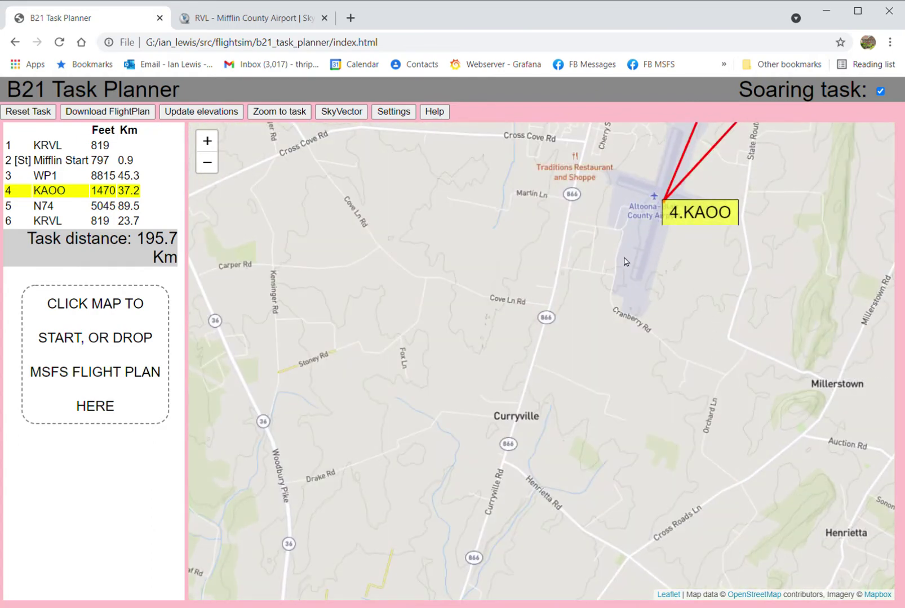
pyautogui.click(709, 216)
pyautogui.doubleClick(620, 143)
pyautogui.write('Altoona County')
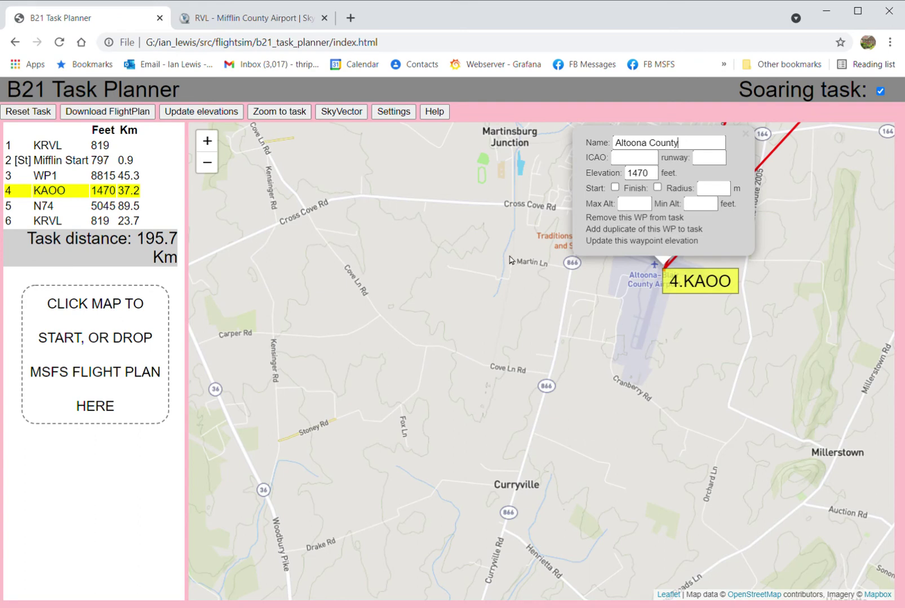
# Step: Give Altoona County a 500 m radius circle
pyautogui.click(714, 188)
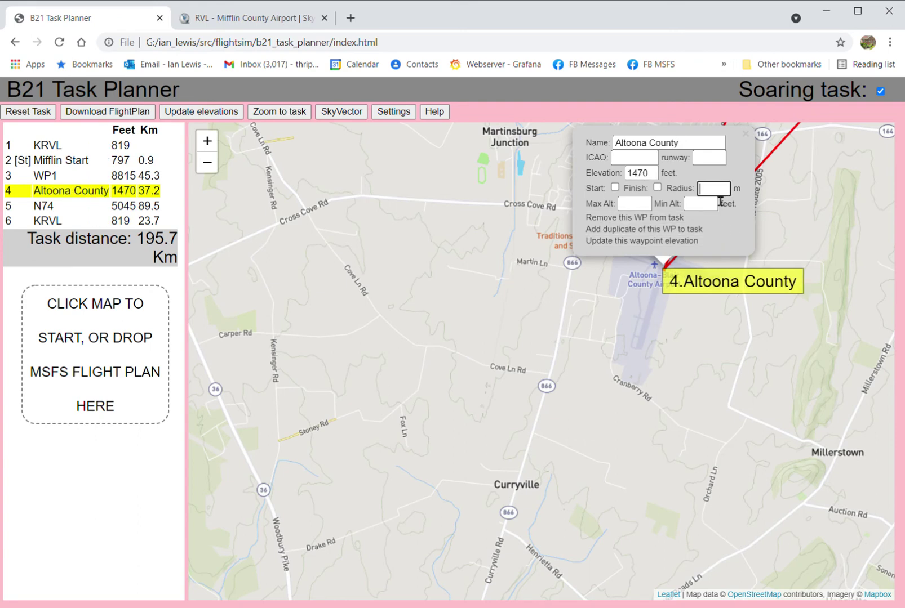
pyautogui.write('500')
pyautogui.press('Return')
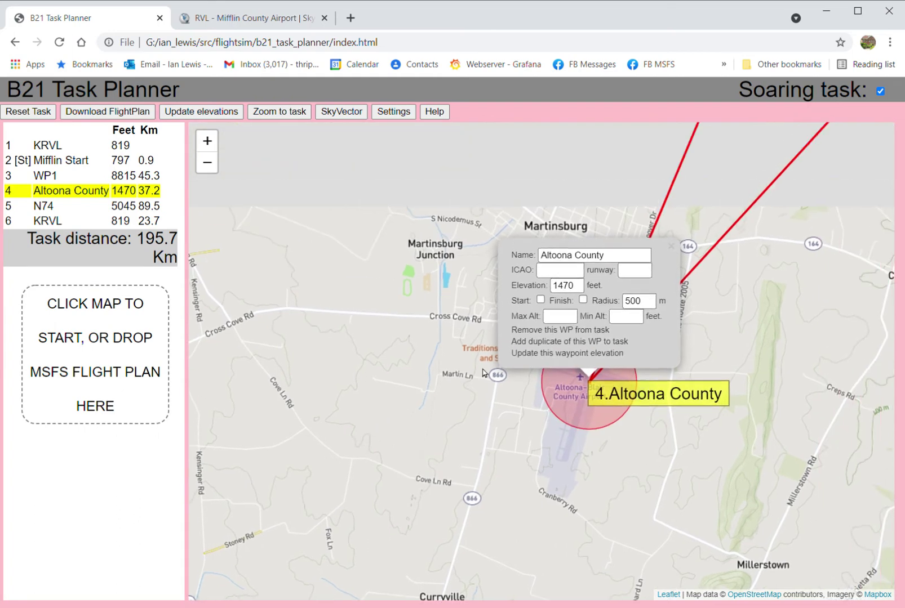
# Step: Close the Altoona County details and centre the map on the N74 airfield
pyautogui.click(671, 247)
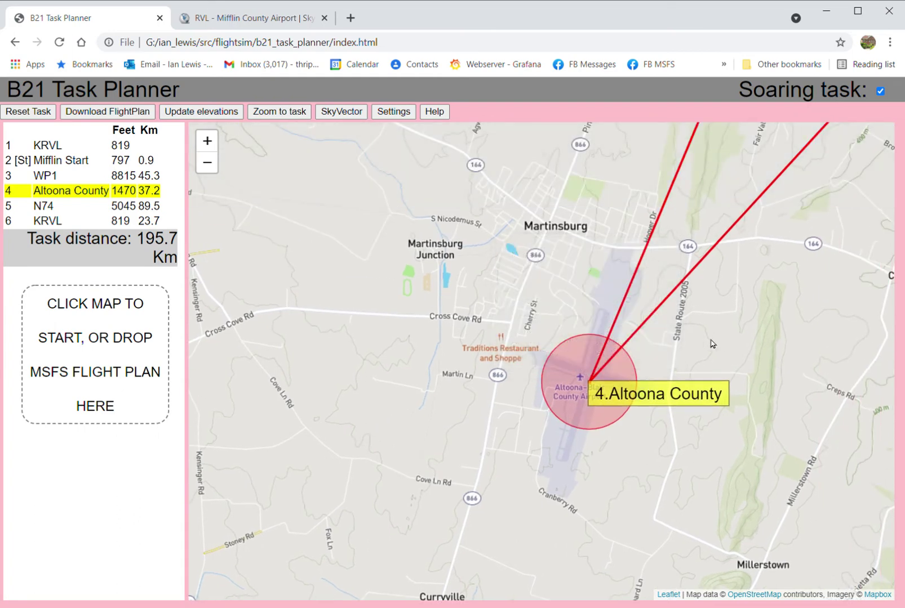
pyautogui.scroll(-3, 480, 276)
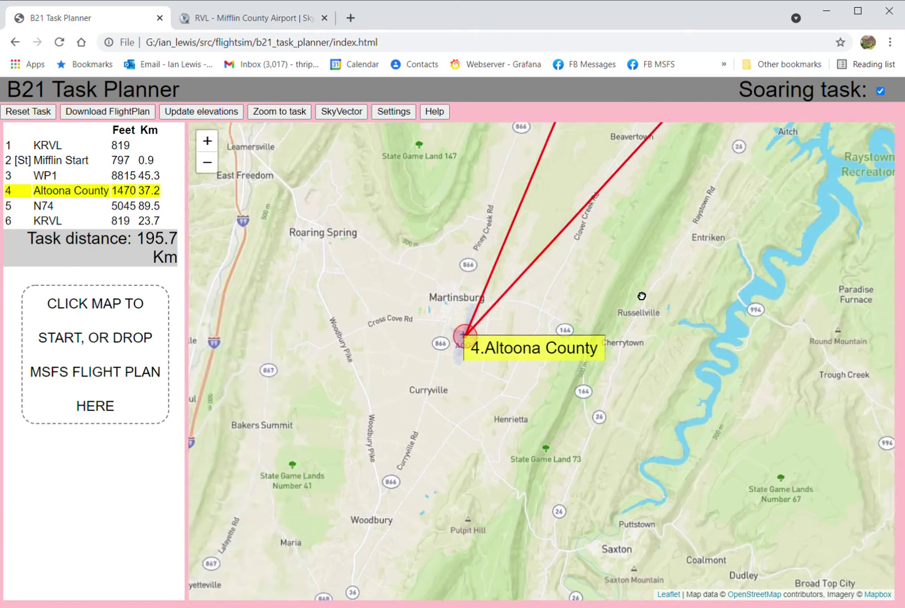
pyautogui.scroll(-3, 655, 313)
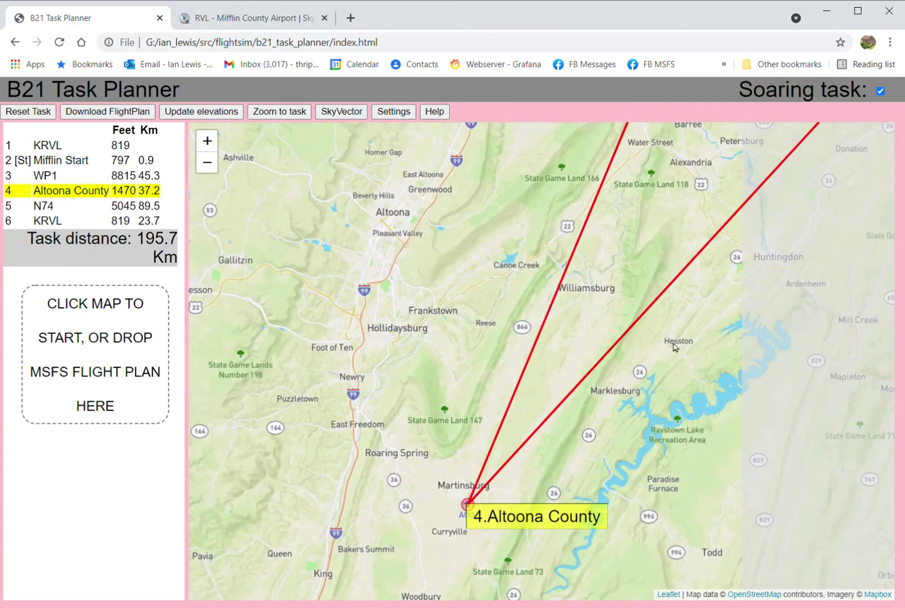
pyautogui.scroll(-1, 708, 332)
pyautogui.moveTo(708, 332); pyautogui.dragTo(577, 427)
pyautogui.moveTo(764, 359); pyautogui.dragTo(573, 446)
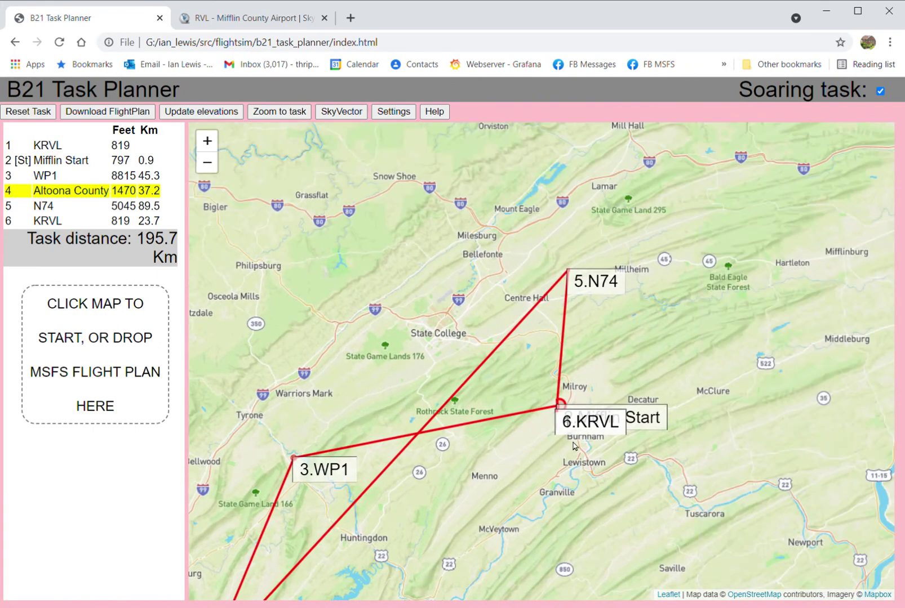
pyautogui.click(598, 283)
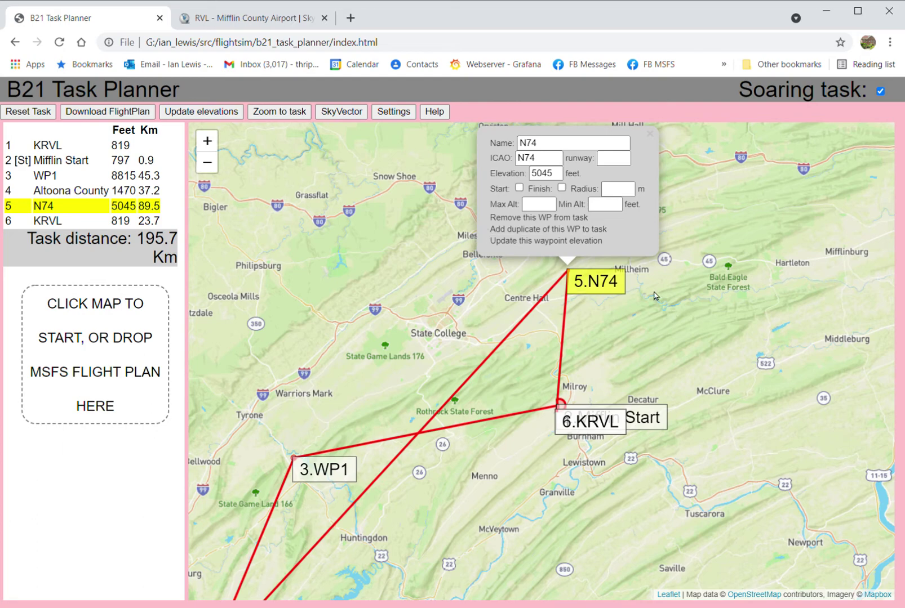
pyautogui.scroll(3, 584, 320)
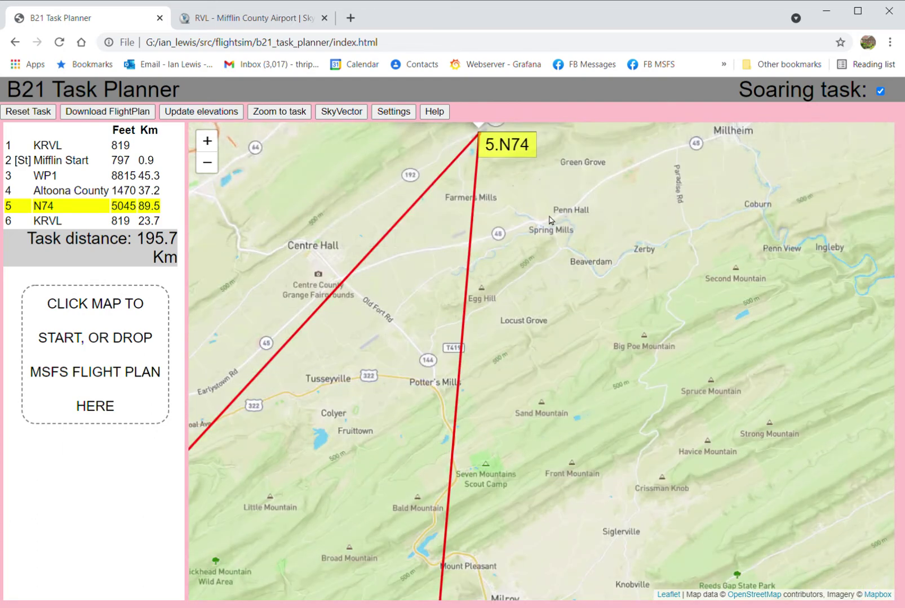
pyautogui.scroll(-2, 619, 293)
pyautogui.scroll(5, 696, 263)
pyautogui.scroll(-3, 696, 263)
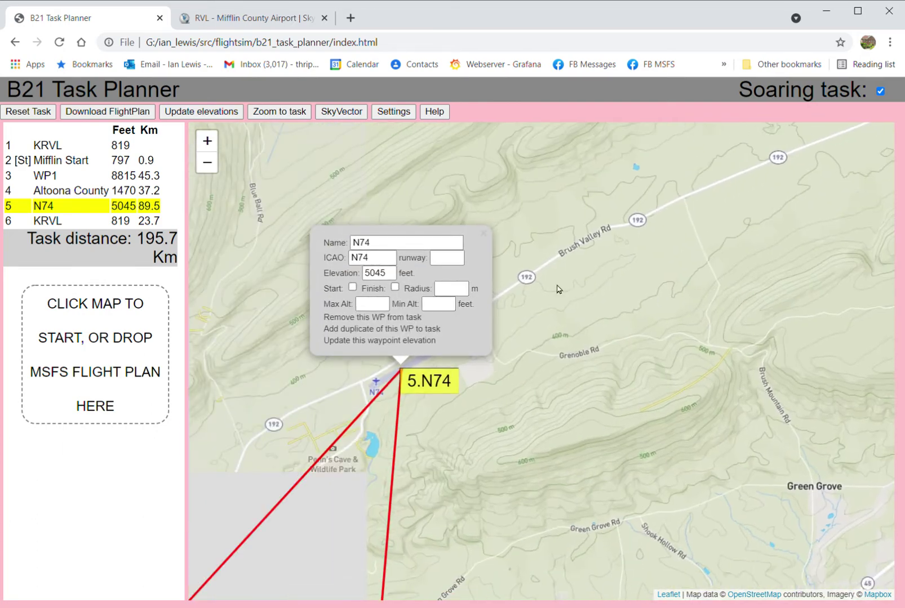
pyautogui.scroll(3, 439, 426)
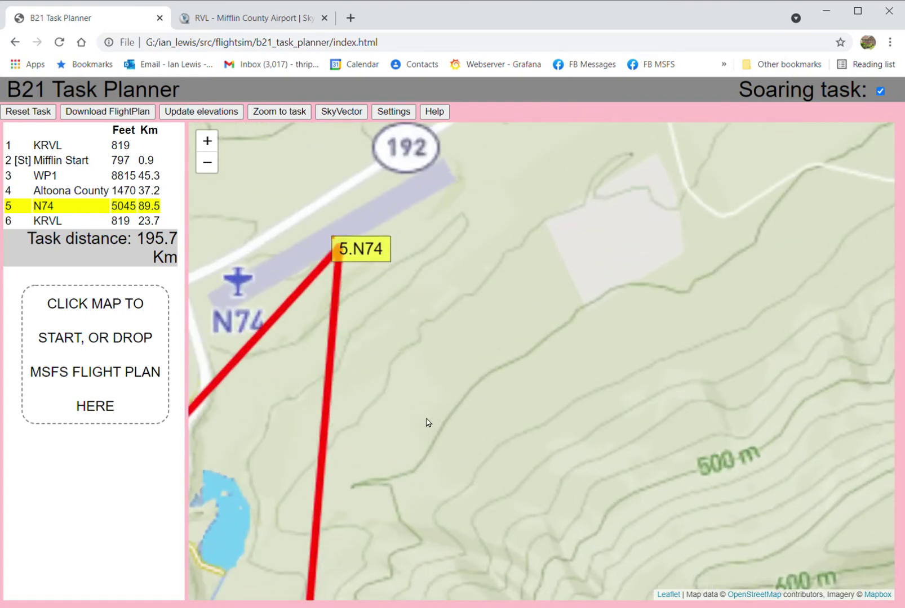
pyautogui.moveTo(300, 417); pyautogui.dragTo(463, 417)
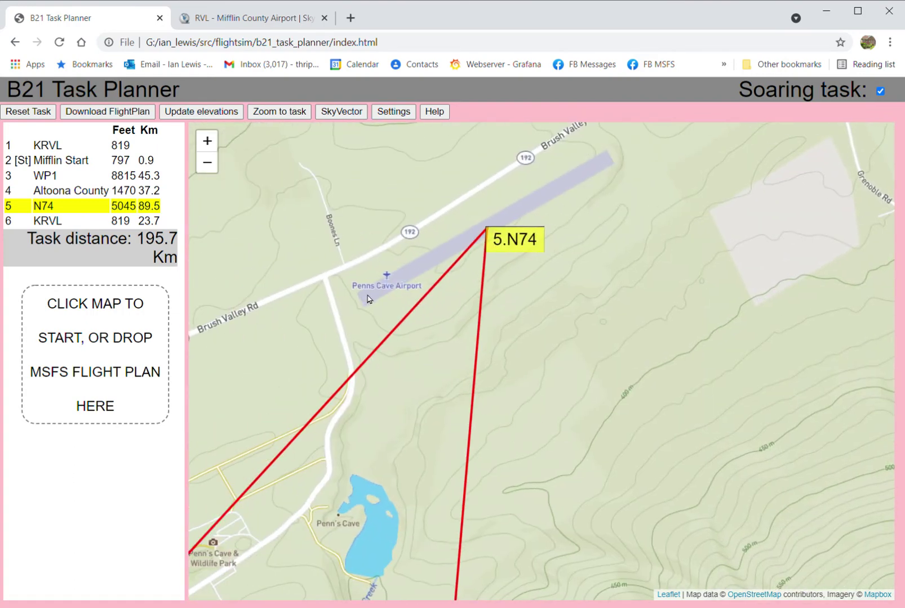
# Step: Clear N74's ICAO code and rename the waypoint 'Penns Cave'
pyautogui.click(522, 241)
pyautogui.moveTo(474, 160); pyautogui.dragTo(416, 158)
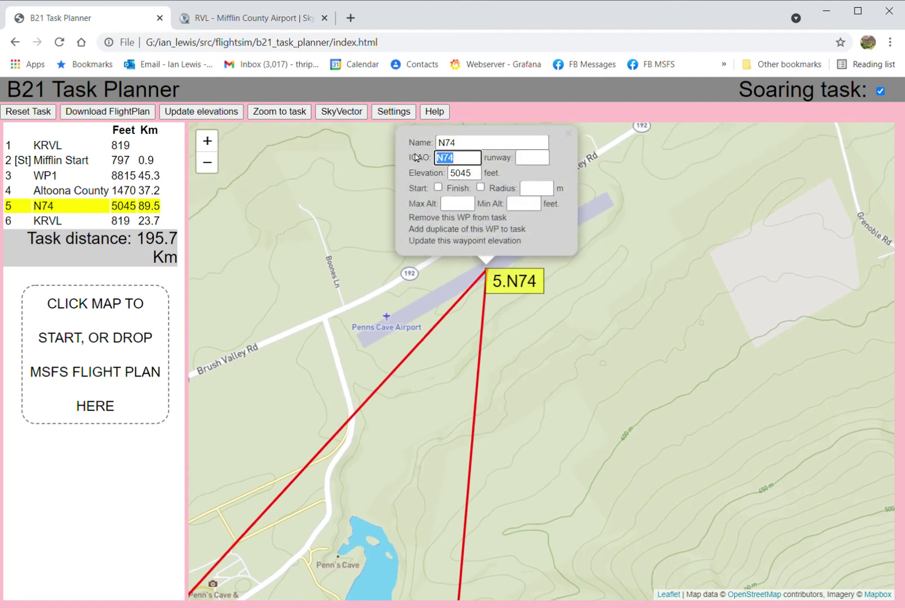
pyautogui.press('BackSpace')
pyautogui.moveTo(539, 146); pyautogui.dragTo(439, 145)
pyautogui.write('Penns Cave')
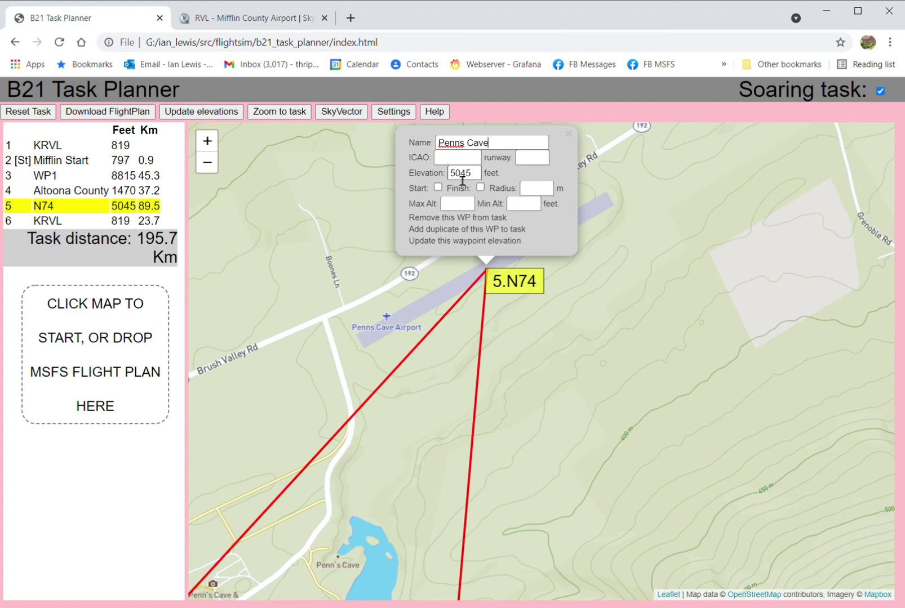
# Step: Update Penns Cave's elevation to 1270 ft and give it a 500 m radius
pyautogui.click(467, 242)
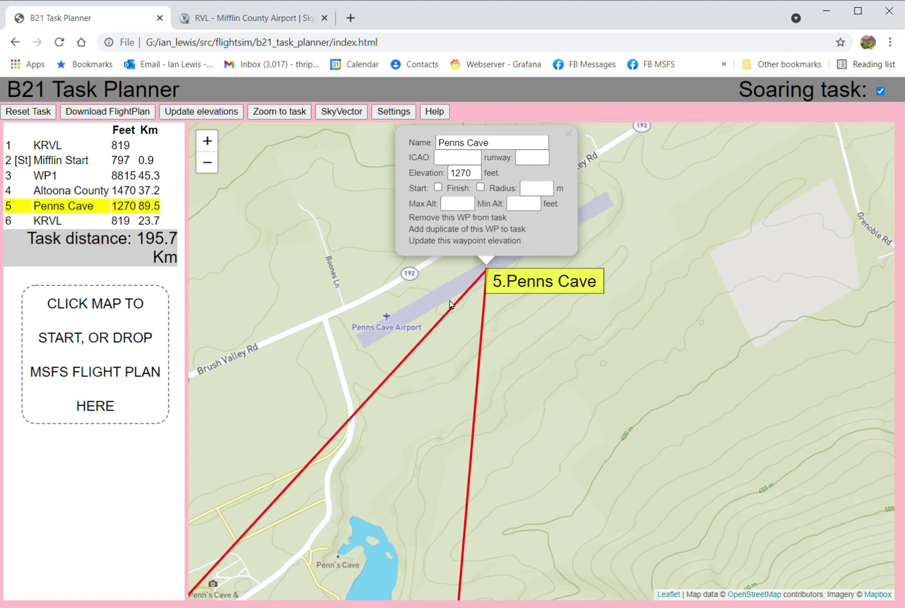
pyautogui.click(535, 189)
pyautogui.write('500')
# Step: Close the Penns Cave details and zoom out until the full task triangle shows
pyautogui.click(567, 134)
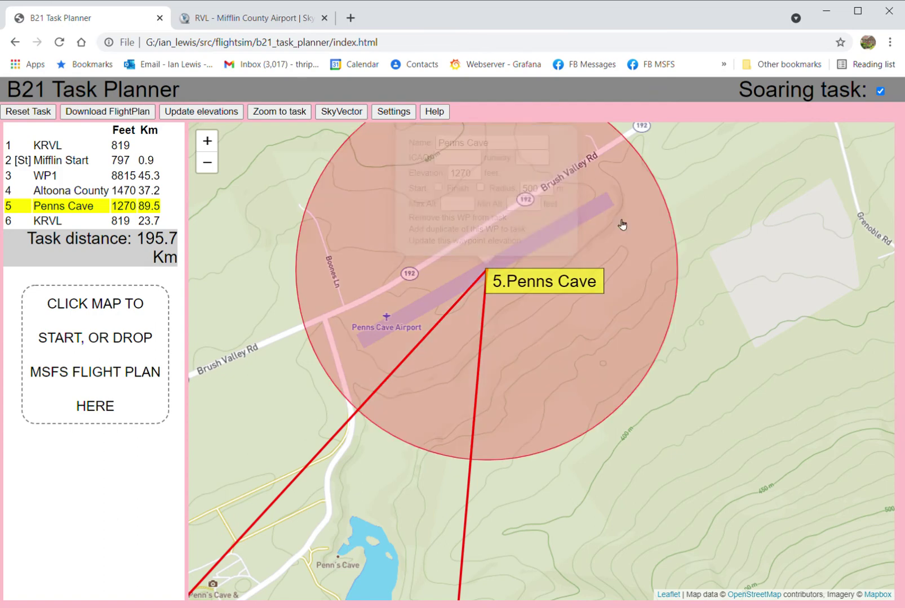
pyautogui.scroll(-5, 653, 376)
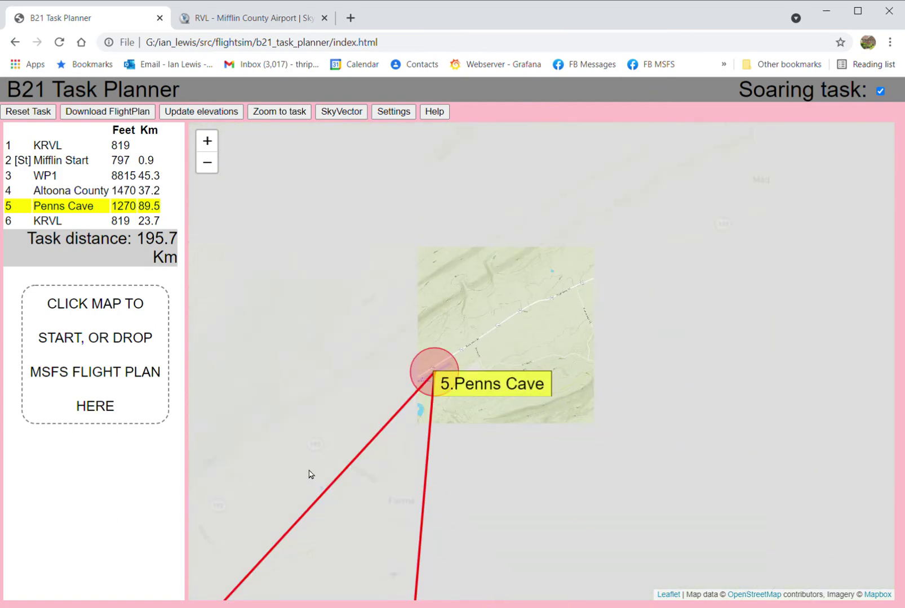
pyautogui.moveTo(309, 474); pyautogui.dragTo(441, 415)
pyautogui.moveTo(432, 463); pyautogui.dragTo(451, 362)
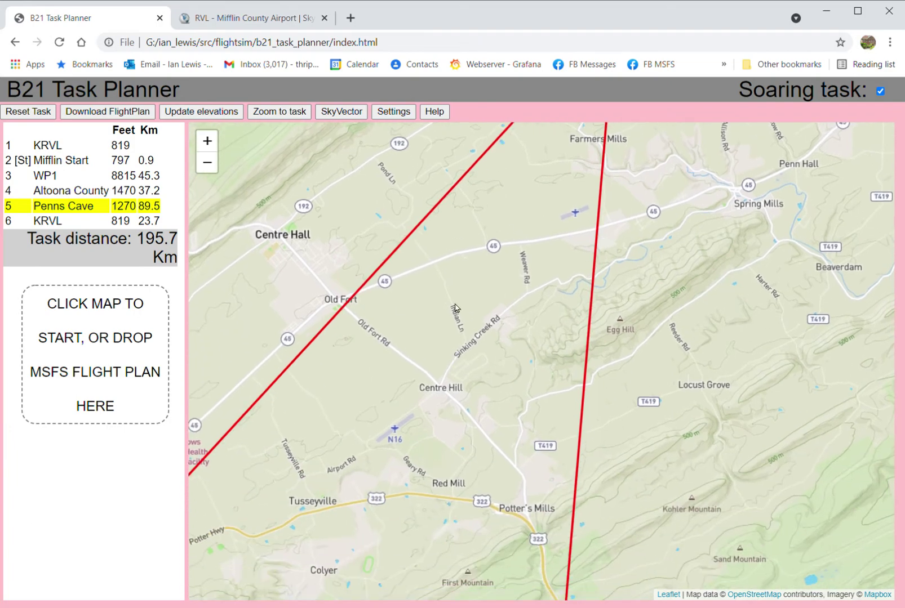
pyautogui.scroll(-4, 459, 324)
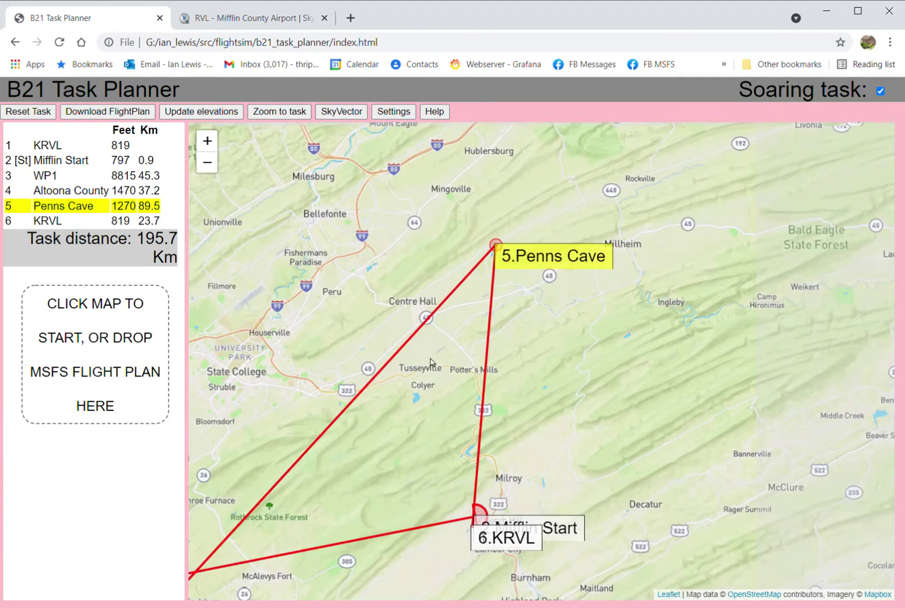
pyautogui.moveTo(408, 440); pyautogui.dragTo(479, 373)
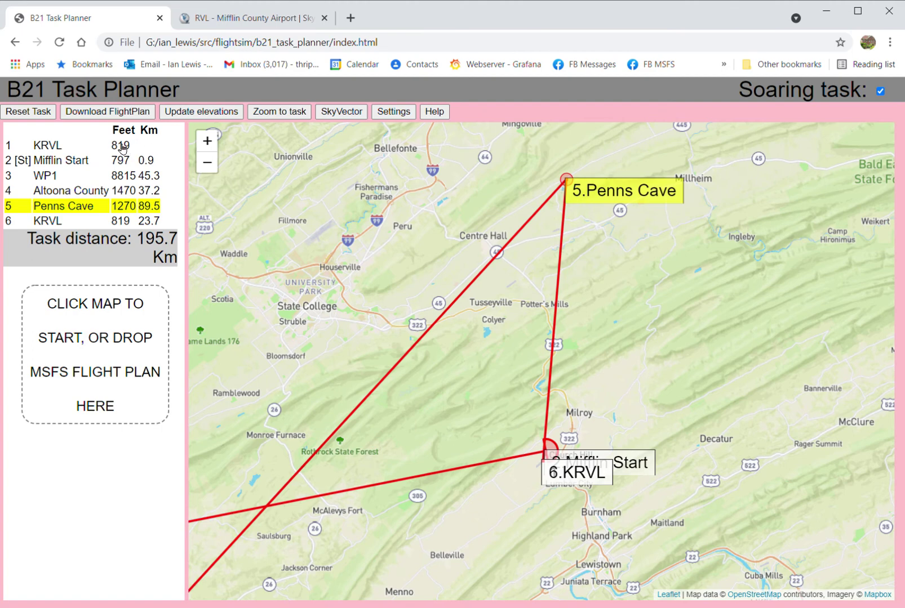
# Step: Update all waypoint elevations (KRVL 804 ft, WP1 1010 ft) and zoom in near KRVL
pyautogui.click(192, 113)
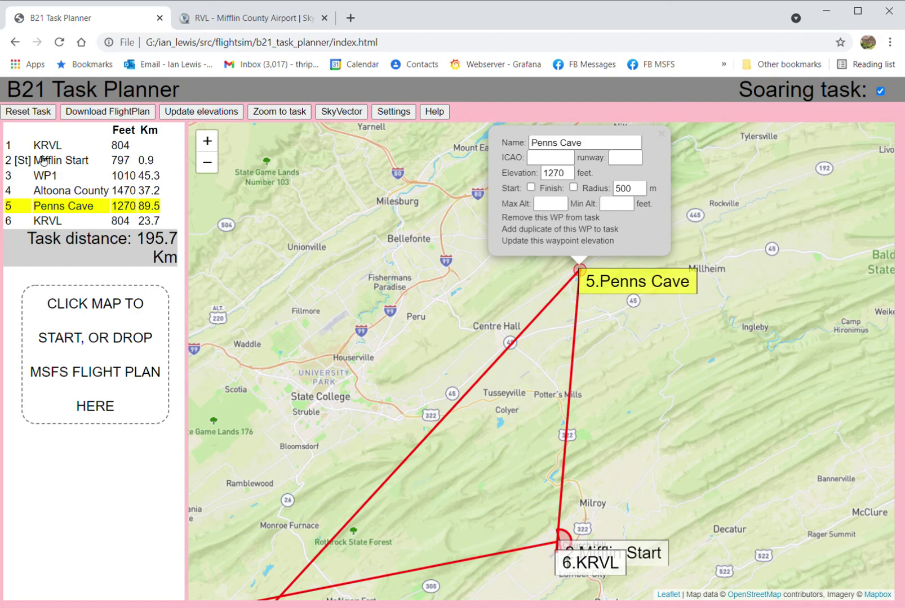
pyautogui.moveTo(339, 421); pyautogui.dragTo(337, 295)
pyautogui.moveTo(393, 381); pyautogui.dragTo(402, 488)
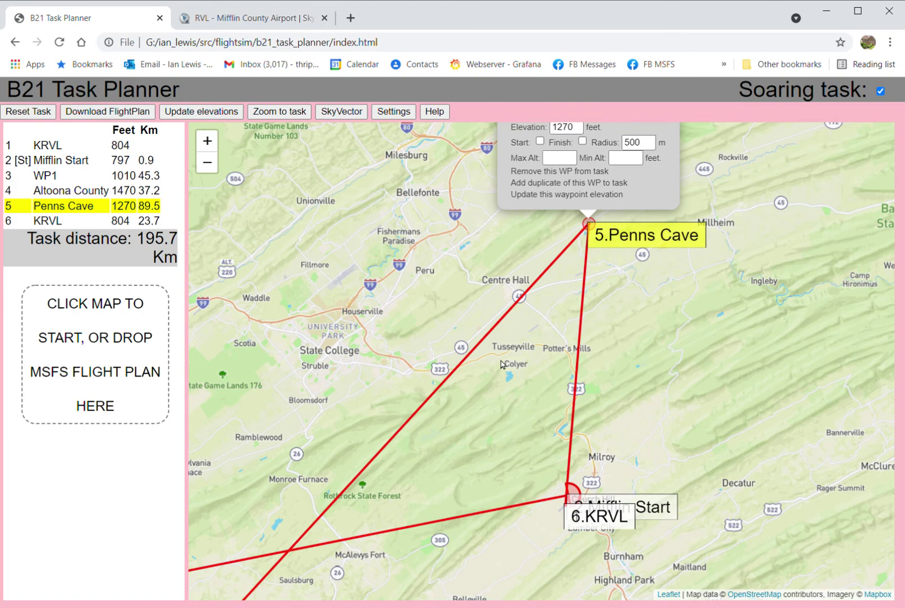
pyautogui.moveTo(401, 280); pyautogui.dragTo(398, 398)
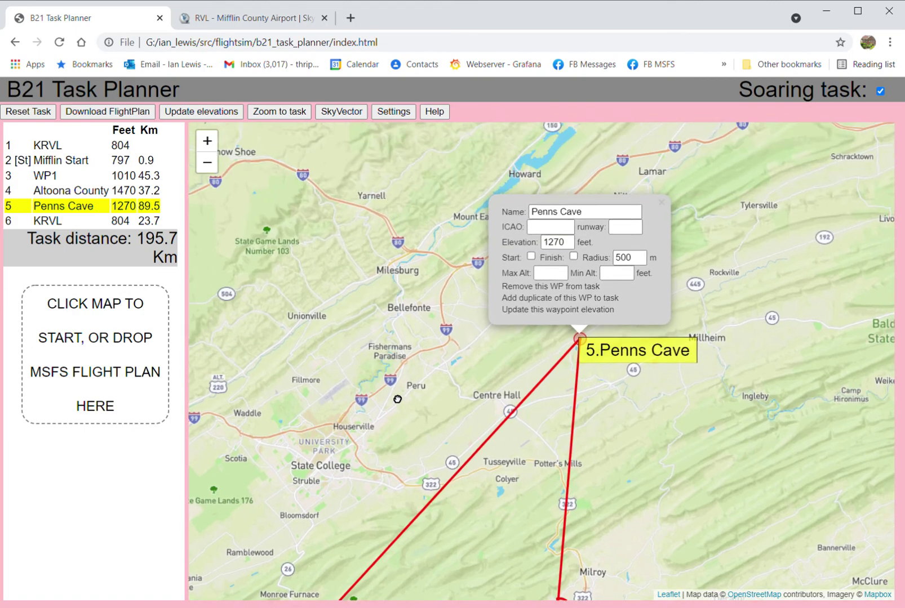
pyautogui.moveTo(497, 524); pyautogui.dragTo(497, 336)
pyautogui.scroll(4, 646, 394)
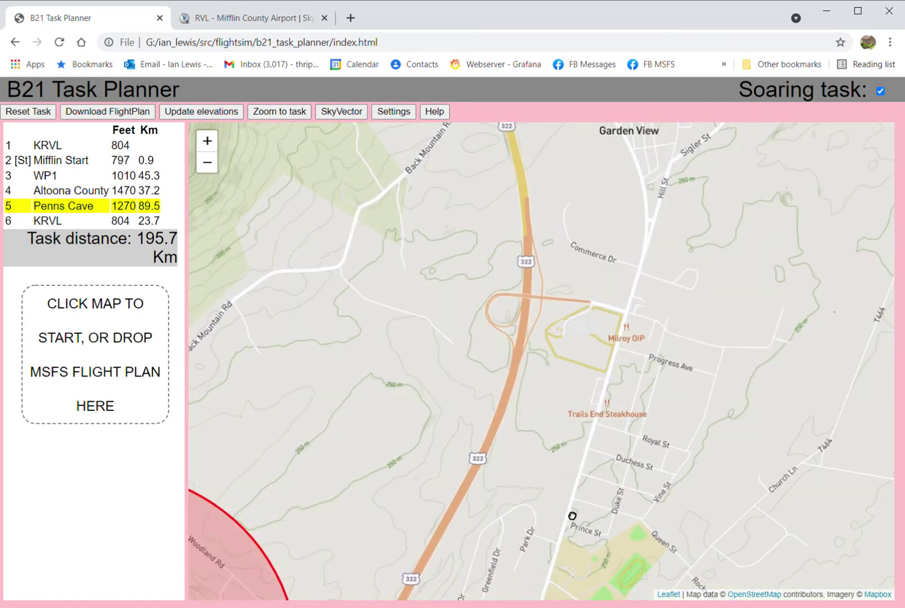
pyautogui.scroll(-3, 622, 511)
pyautogui.moveTo(584, 529); pyautogui.dragTo(676, 383)
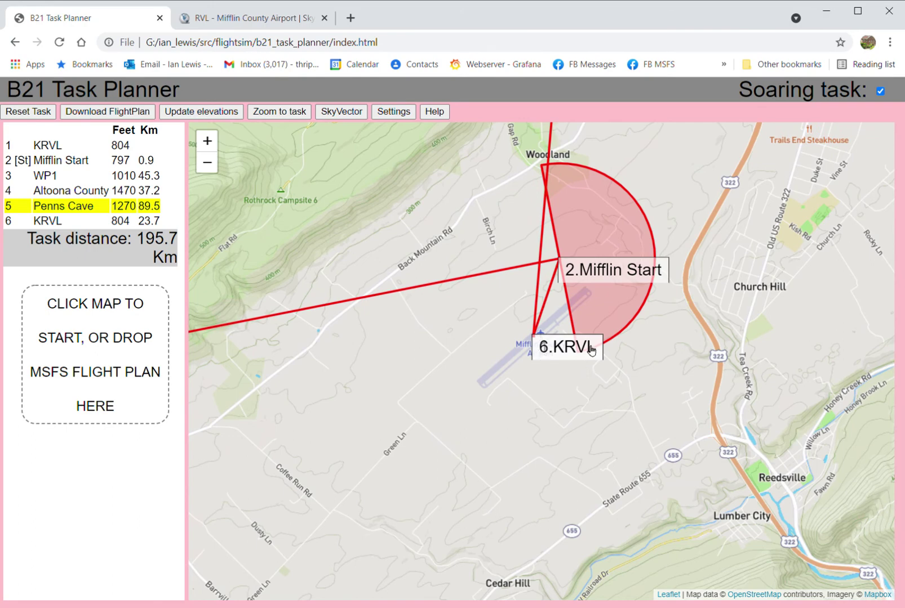
pyautogui.scroll(2, 550, 304)
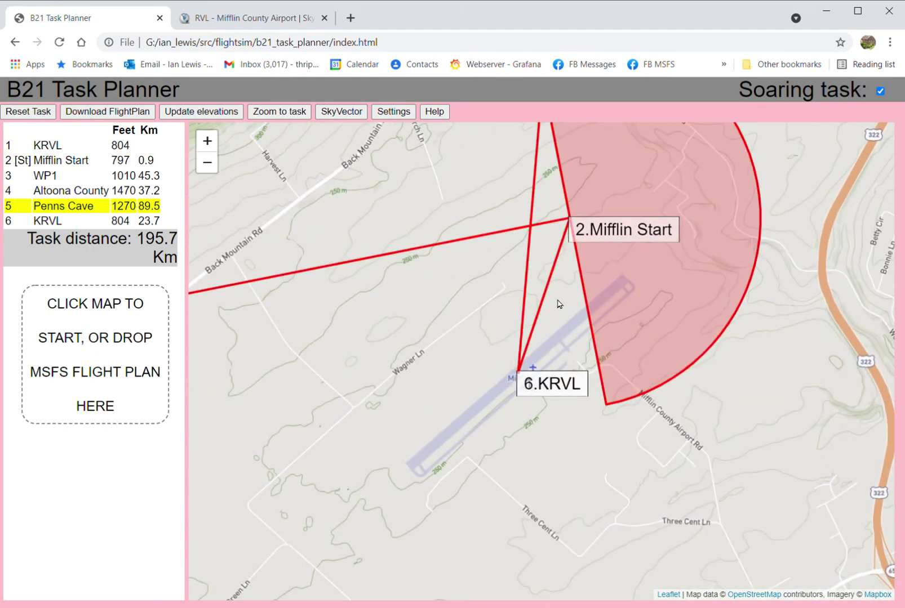
# Step: Add a waypoint beside KRVL named 'Mifflin Finish' with a 1000 m radius
pyautogui.click(624, 288)
pyautogui.moveTo(602, 156); pyautogui.dragTo(561, 166)
pyautogui.write('Mi')
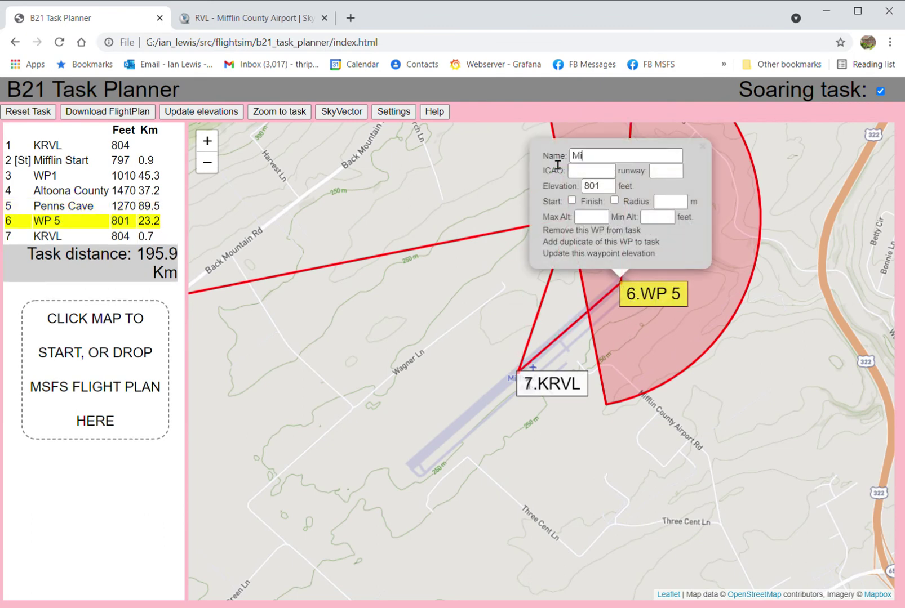
pyautogui.write('fflin Finish')
pyautogui.click(676, 204)
pyautogui.write('1000')
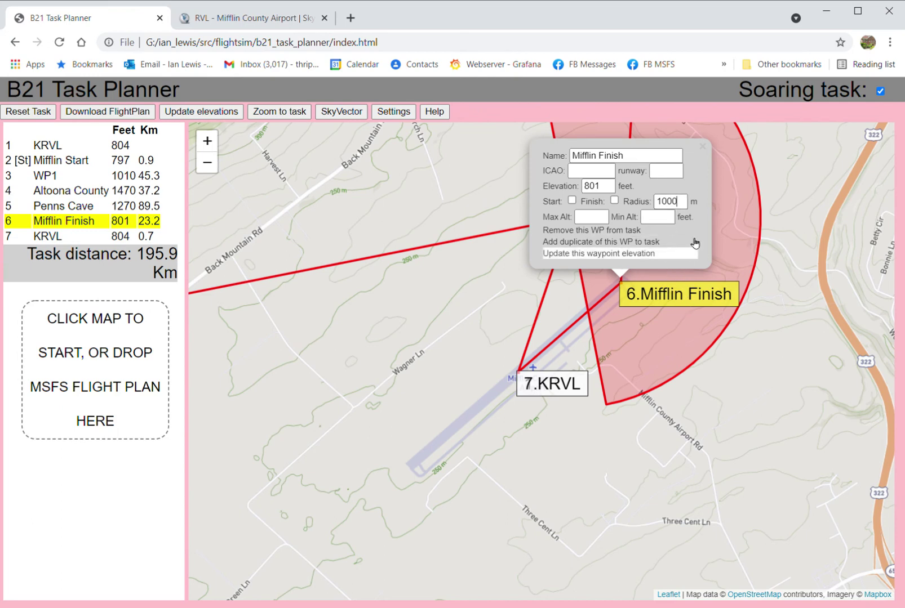
pyautogui.click(704, 147)
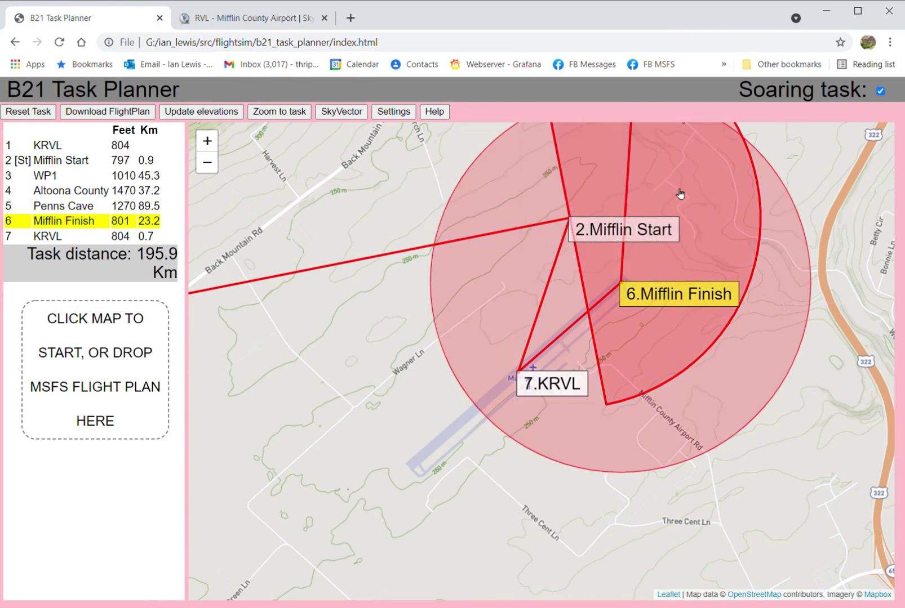
# Step: Make Mifflin Finish the task's finish point
pyautogui.click(678, 293)
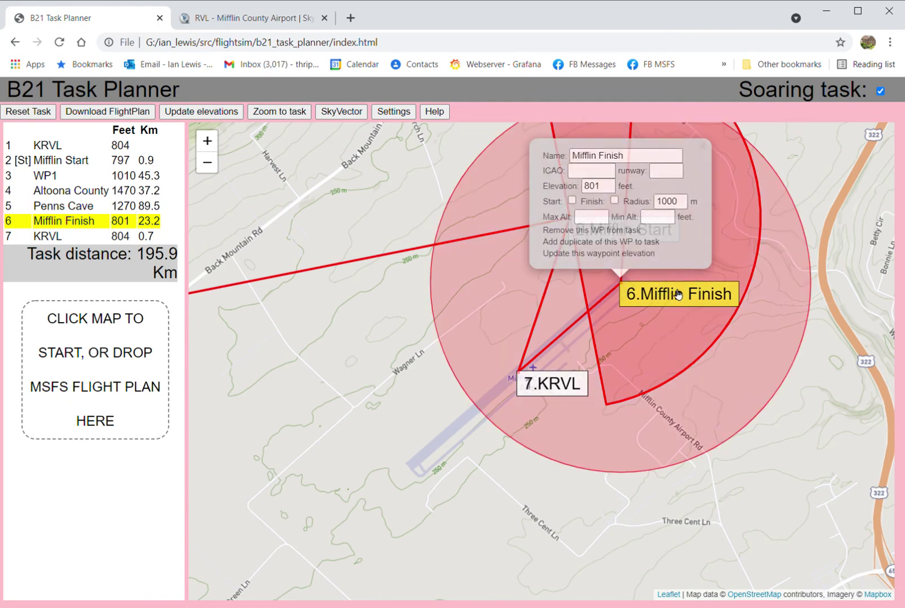
pyautogui.click(615, 201)
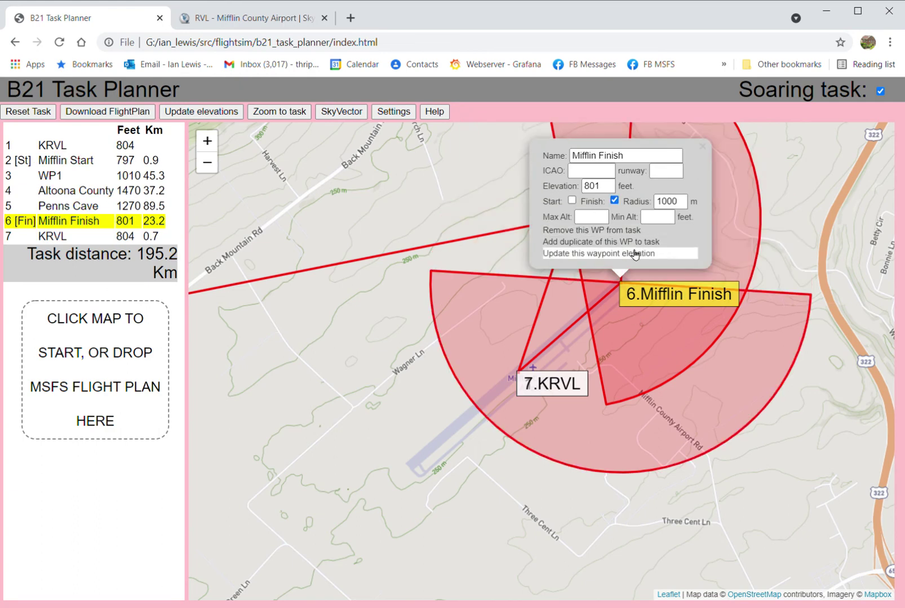
pyautogui.click(703, 147)
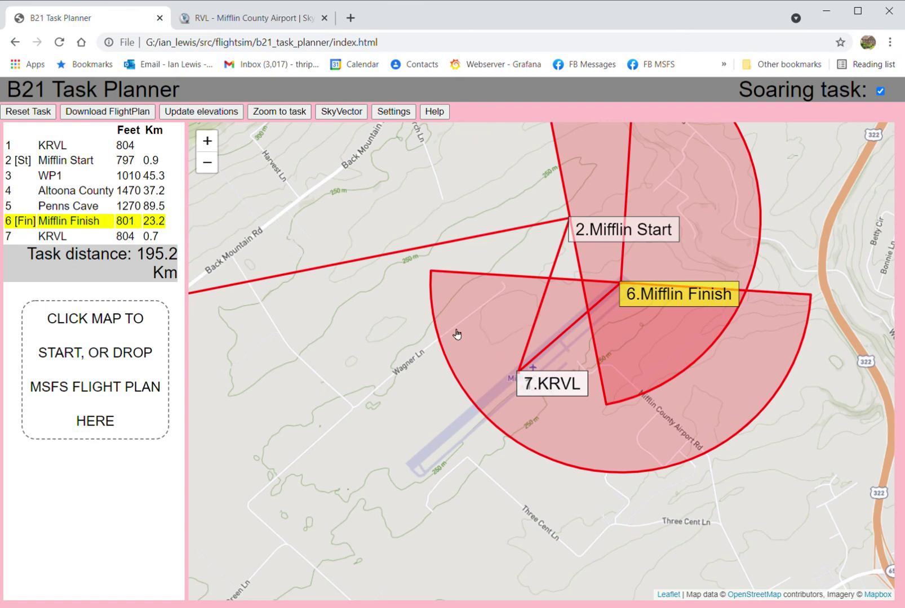
# Step: Zoom out and pan until the whole route, including the WP1, Altoona County and Penns Cave legs, is visible
pyautogui.scroll(-2, 288, 374)
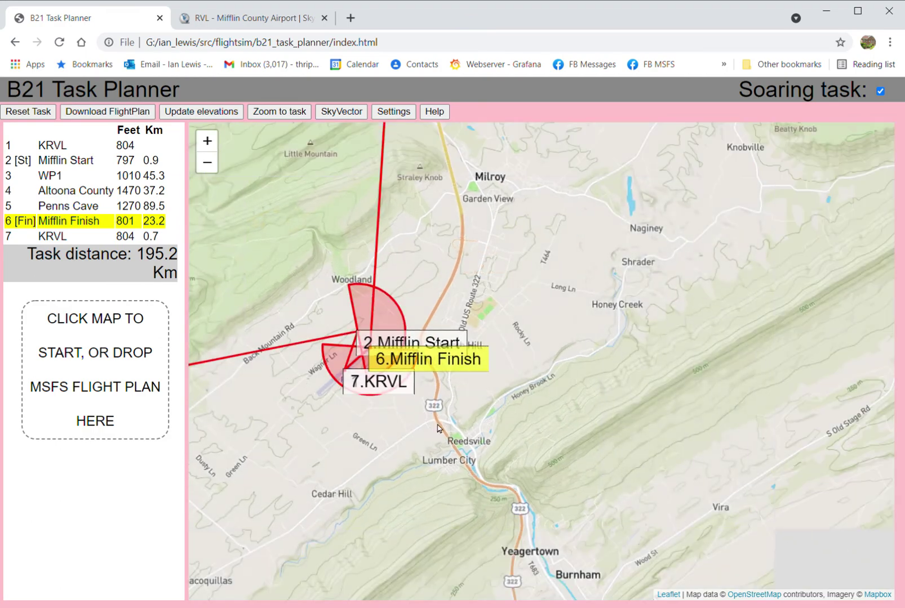
pyautogui.scroll(-1, 388, 428)
pyautogui.scroll(-2, 466, 331)
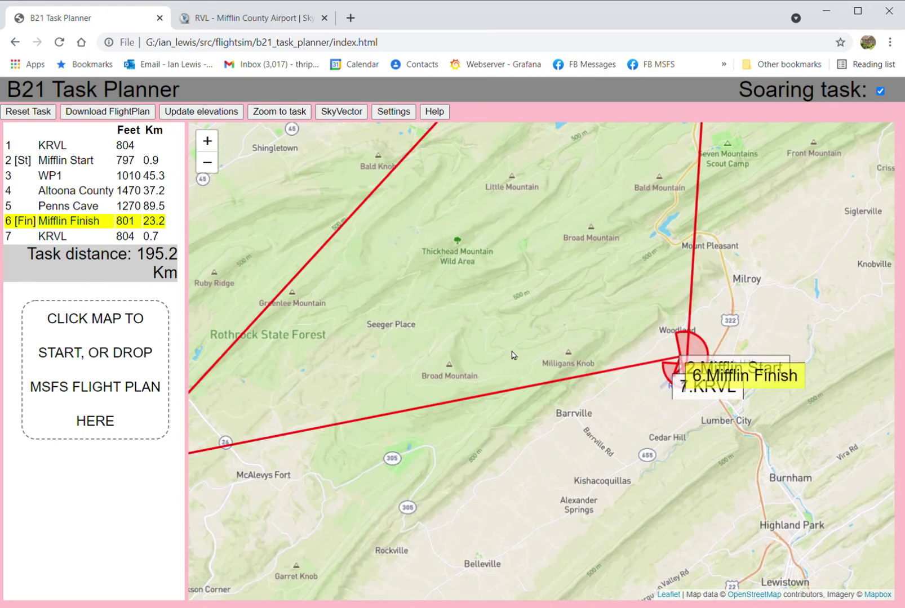
pyautogui.moveTo(466, 331); pyautogui.dragTo(564, 330)
pyautogui.scroll(-4, 564, 329)
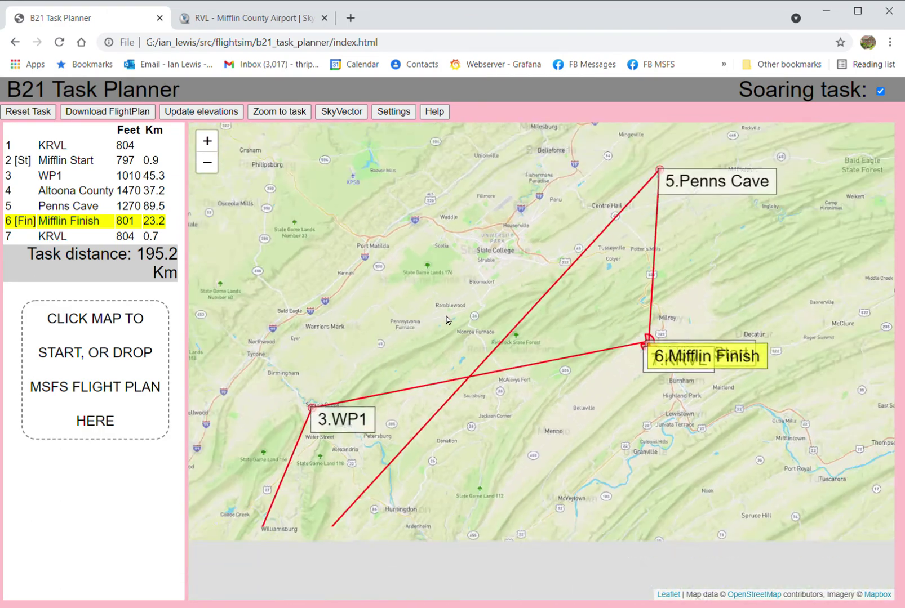
pyautogui.scroll(1, 523, 438)
pyautogui.moveTo(524, 438); pyautogui.dragTo(591, 496)
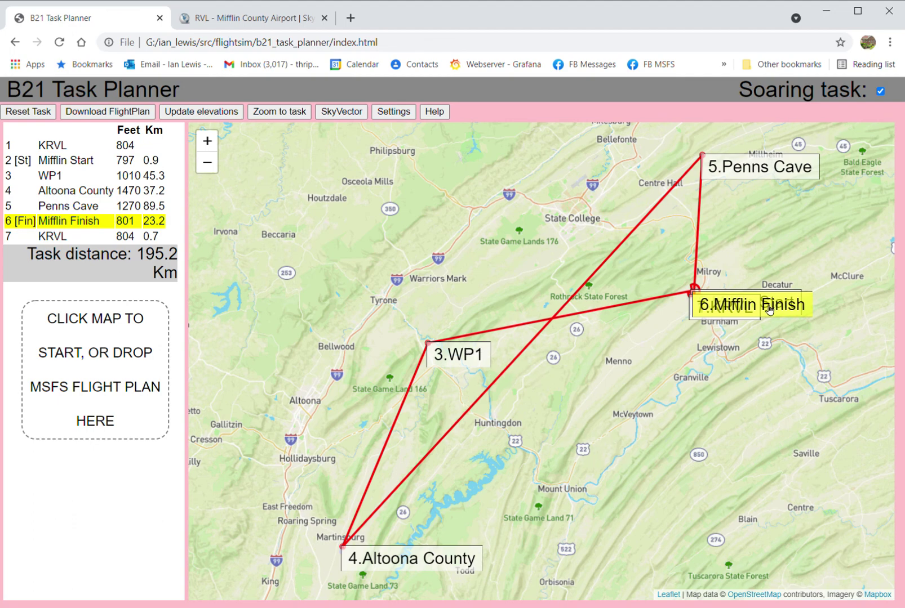
# Step: Check the Mifflin Start waypoint details and its maximum altitude value
pyautogui.click(65, 162)
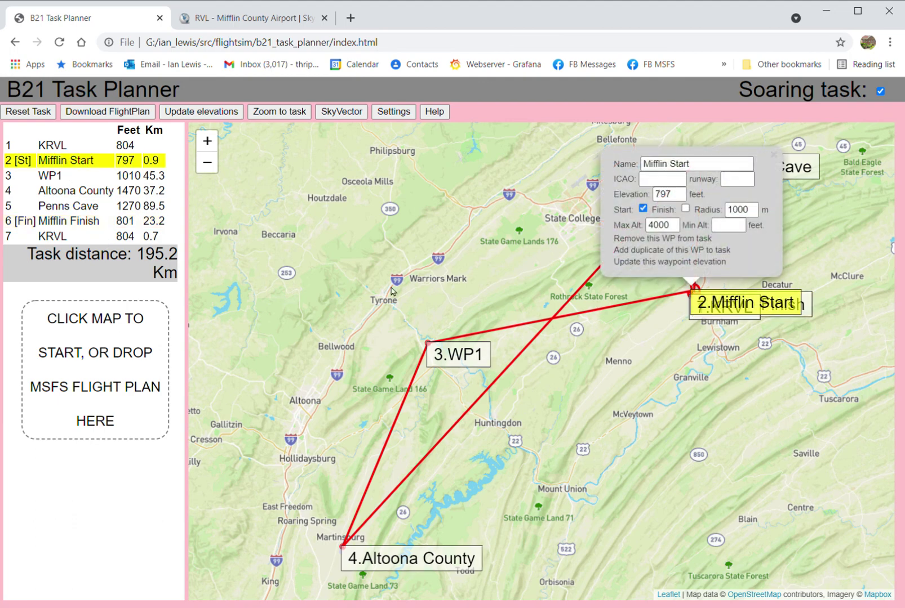
pyautogui.moveTo(681, 226); pyautogui.dragTo(648, 227)
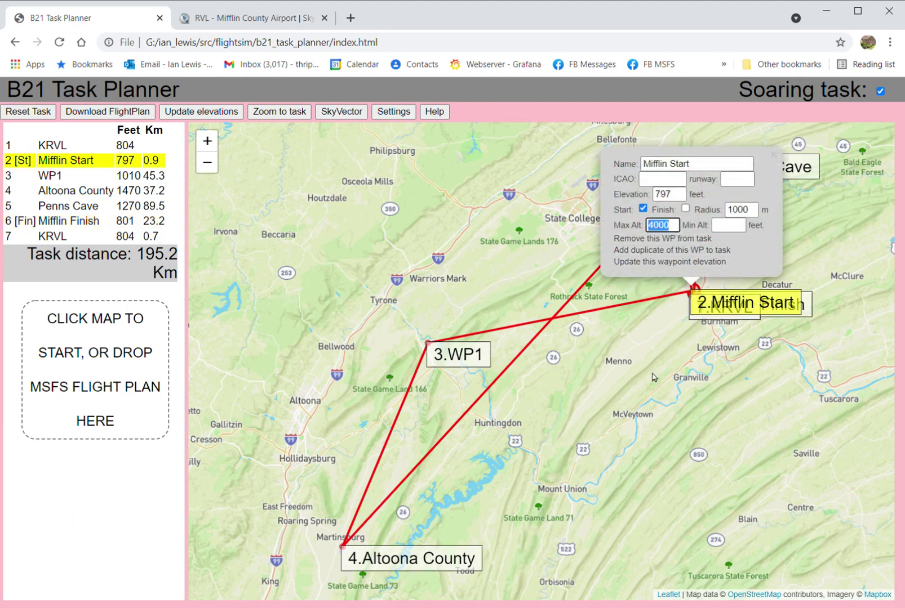
pyautogui.click(625, 397)
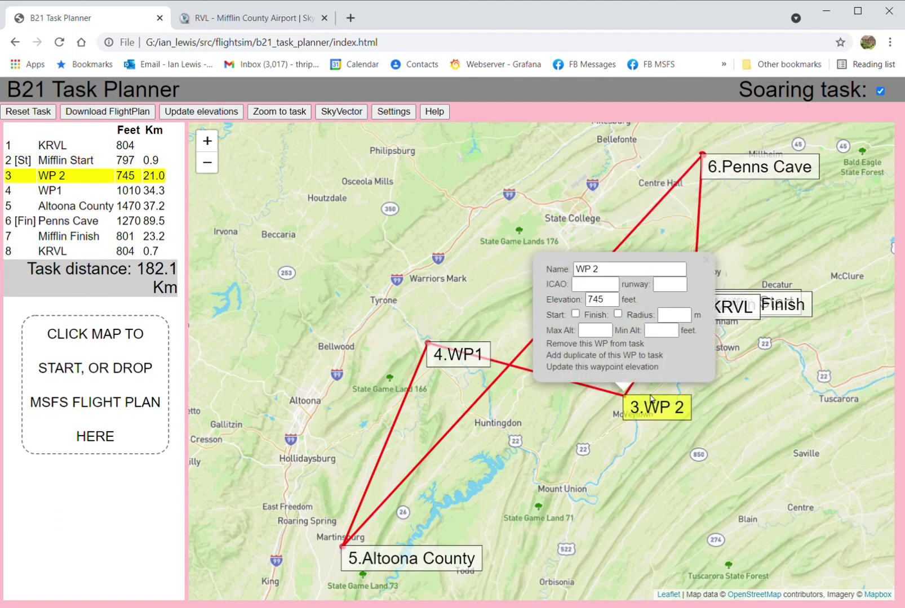
# Step: Remove the stray WP 2 from the task and download it as flight plan 'KRVL to KRVL.pln'
pyautogui.click(706, 260)
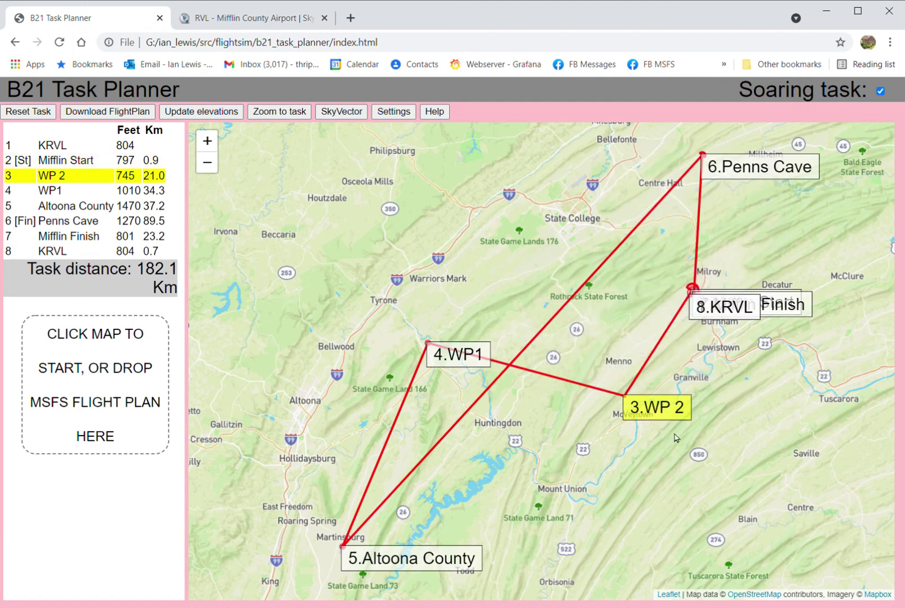
pyautogui.click(658, 405)
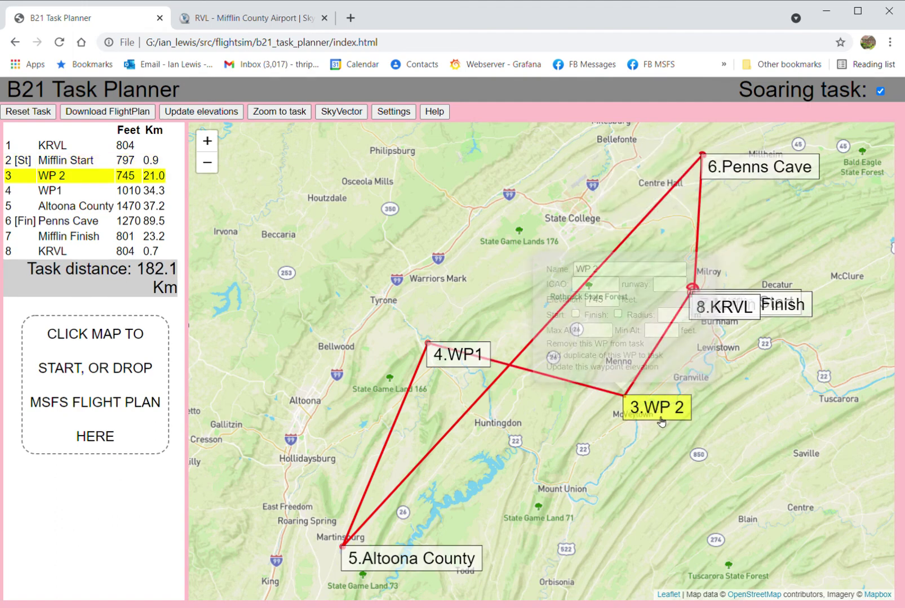
pyautogui.click(596, 343)
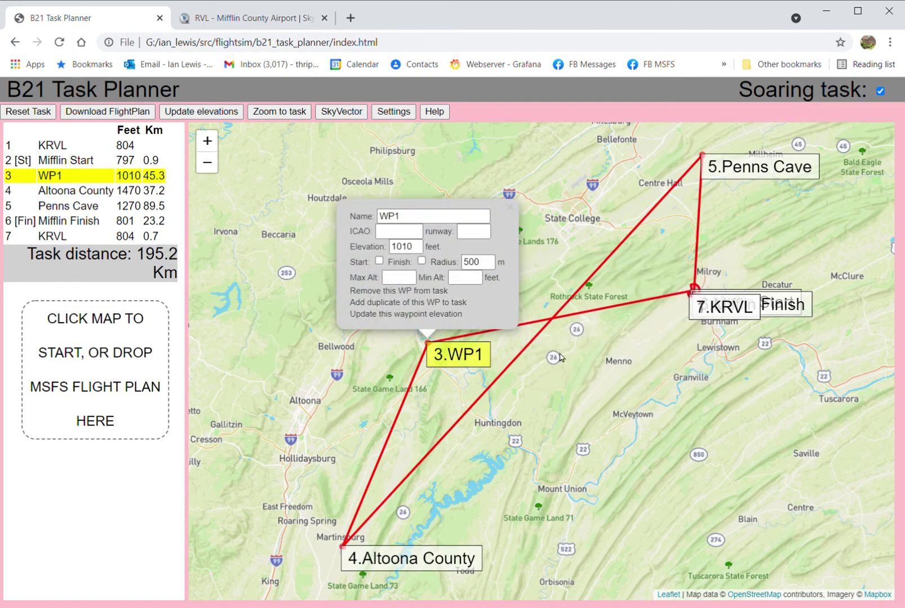
pyautogui.click(510, 207)
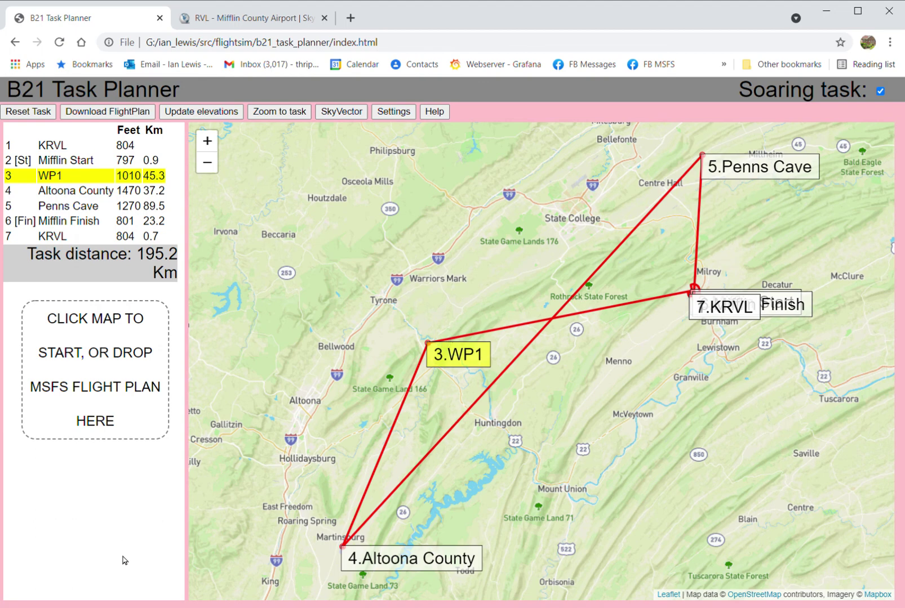
pyautogui.click(101, 112)
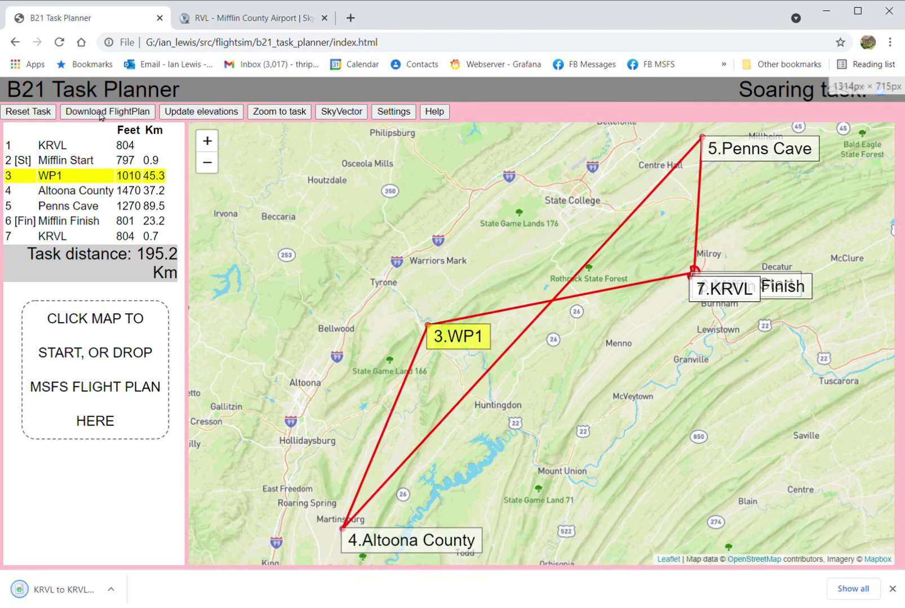